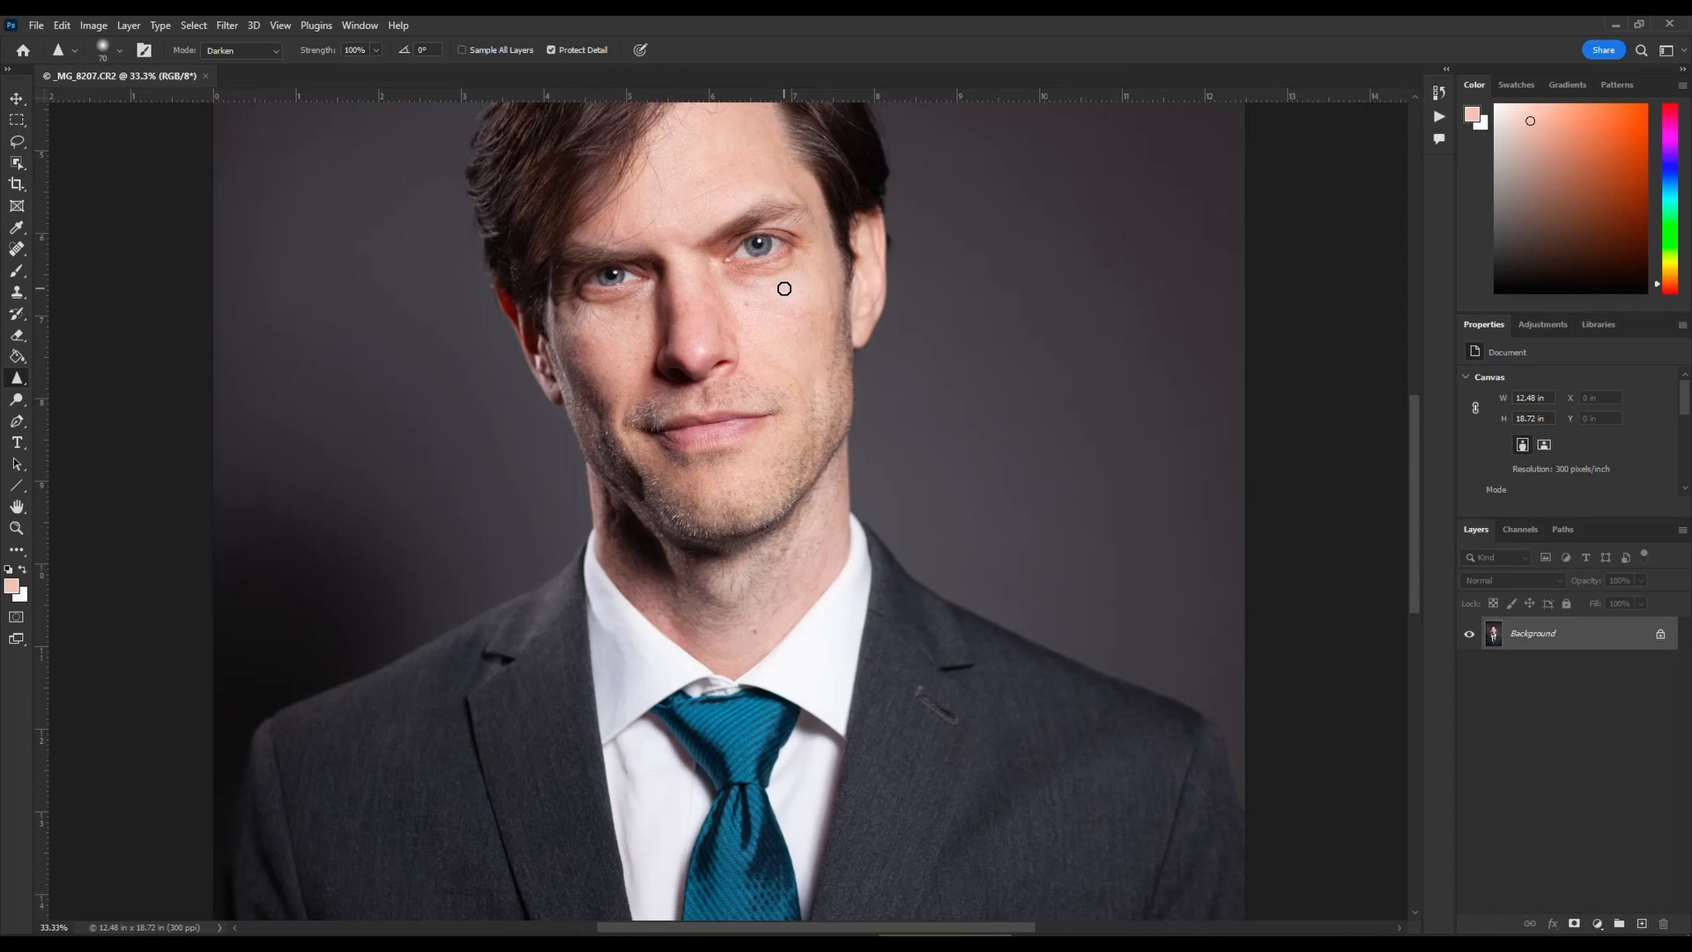
# - Duplicate the Background layer, keeping the default name Background copy
pyautogui.rightClick(1588, 648)
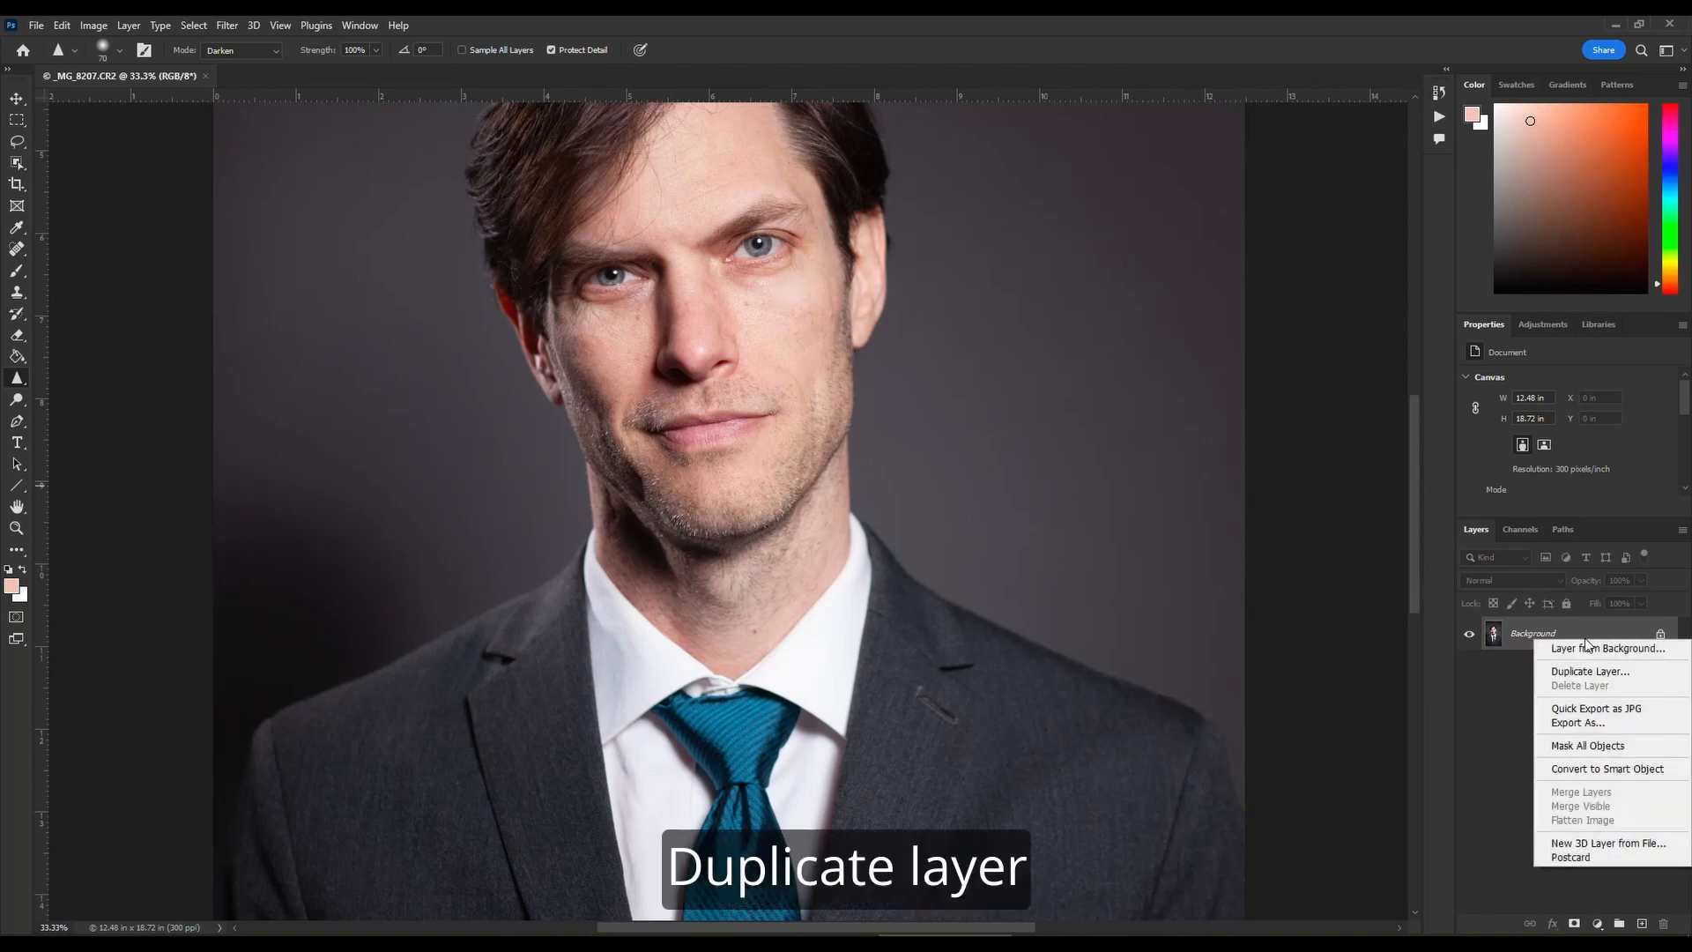
pyautogui.click(1597, 675)
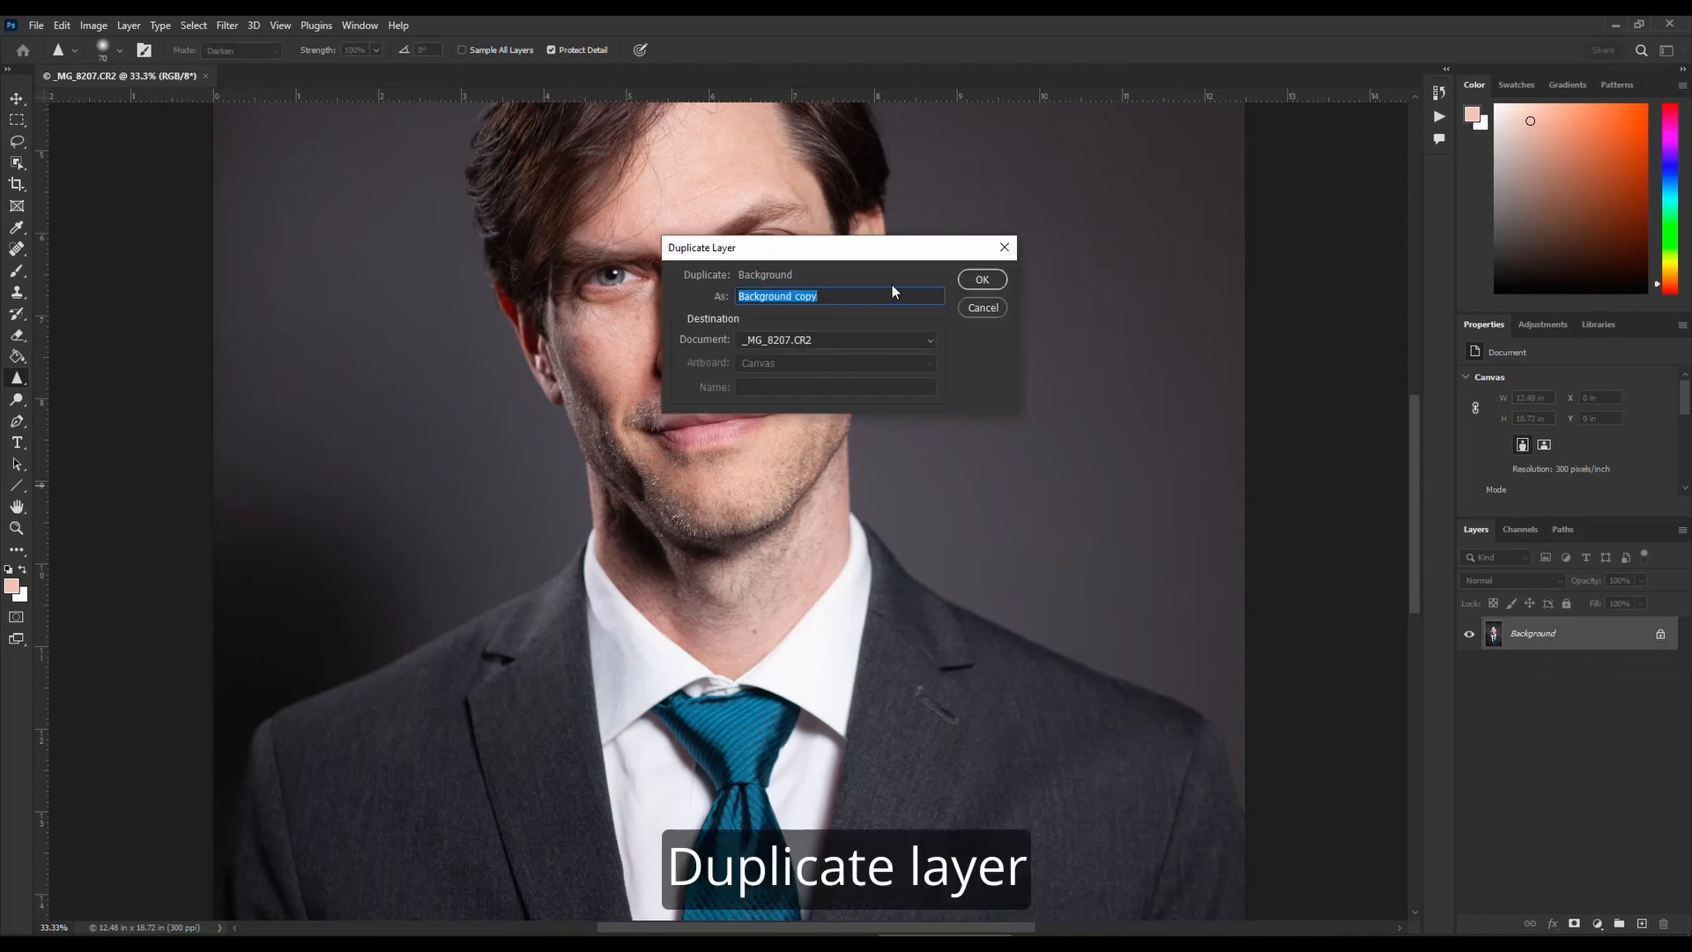
pyautogui.click(985, 278)
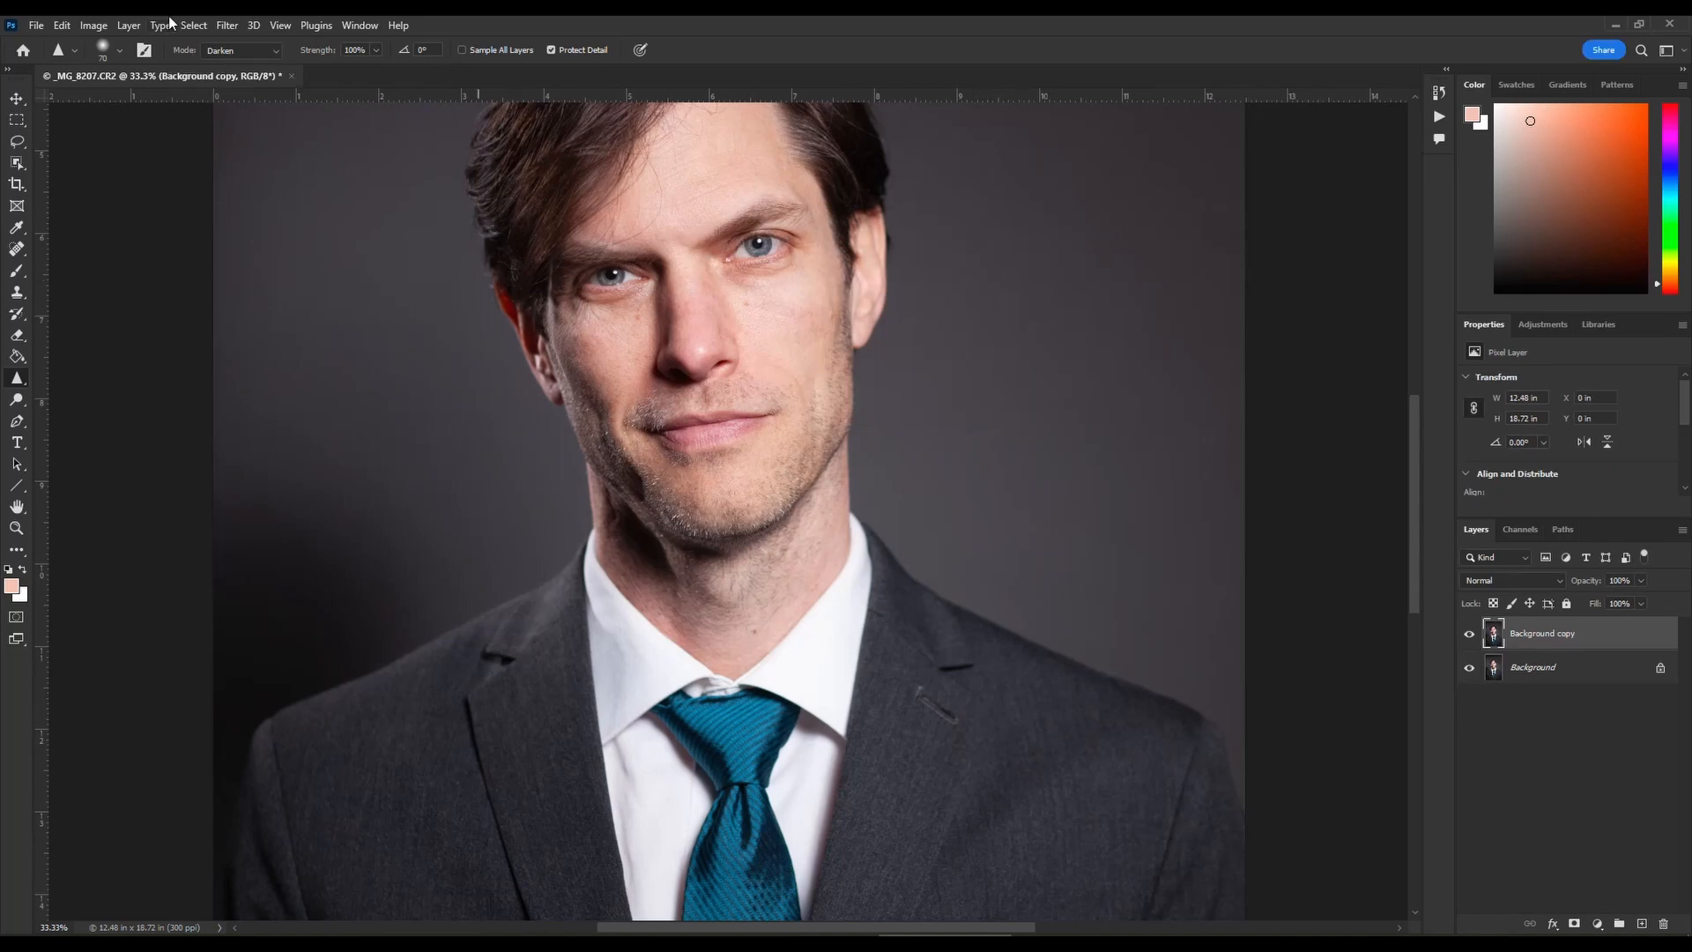
# - Apply a High Pass filter with a 10-pixel radius to Background copy and set its blend mode to Overlay
pyautogui.click(225, 25)
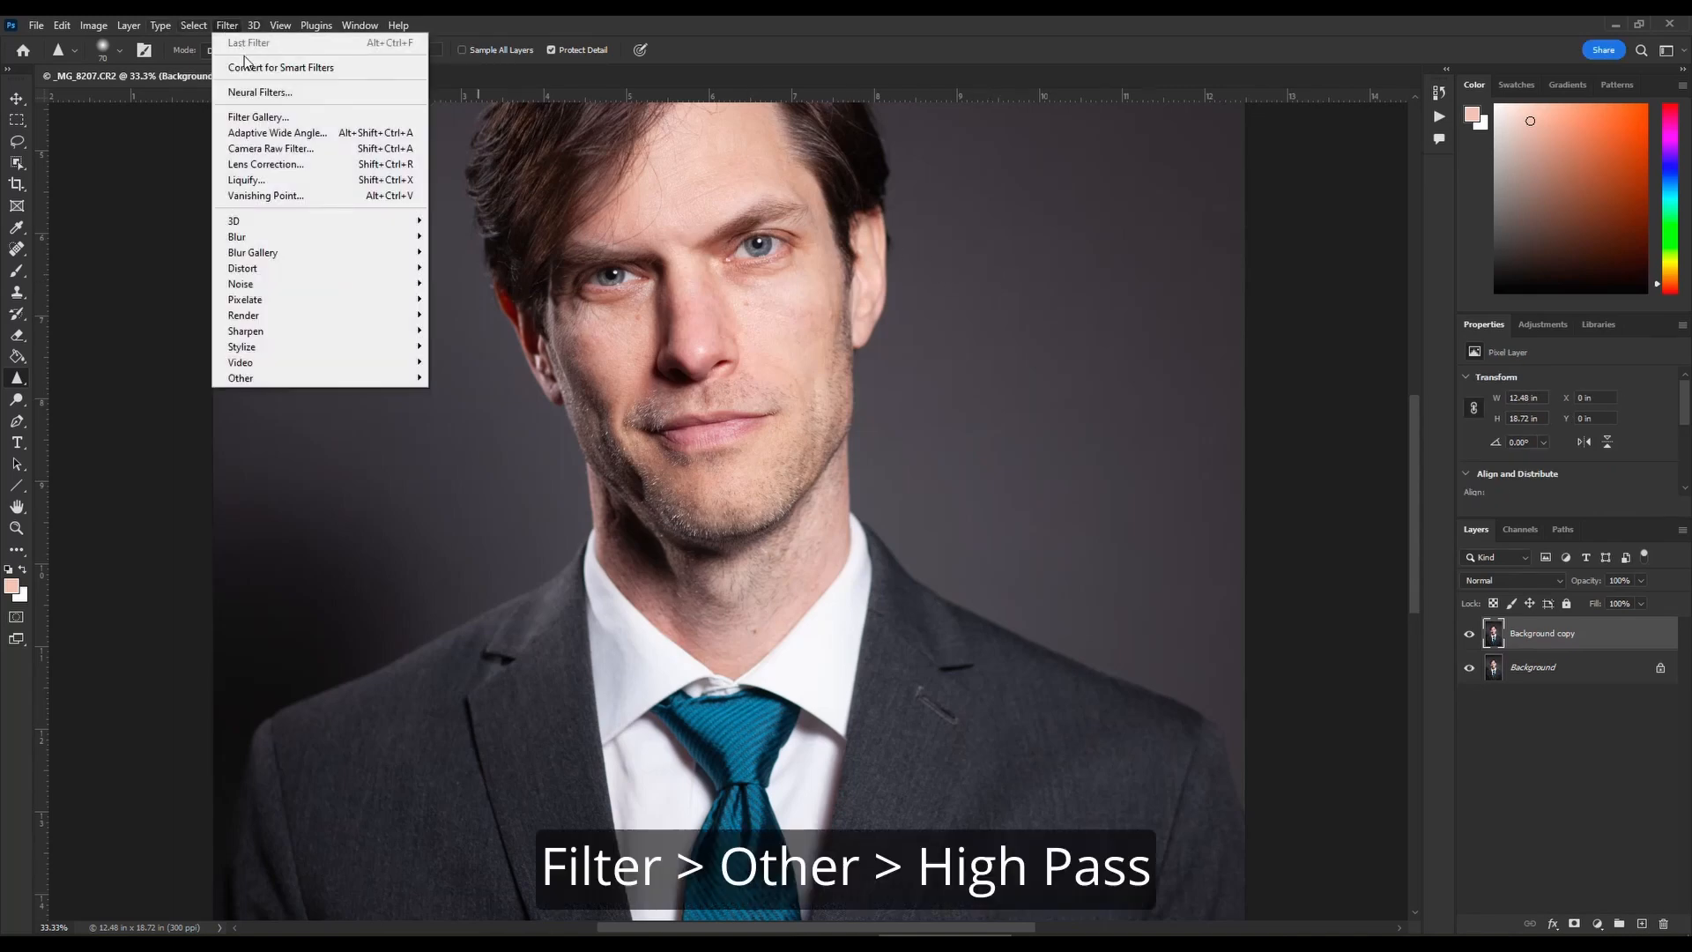
pyautogui.moveTo(314, 376)
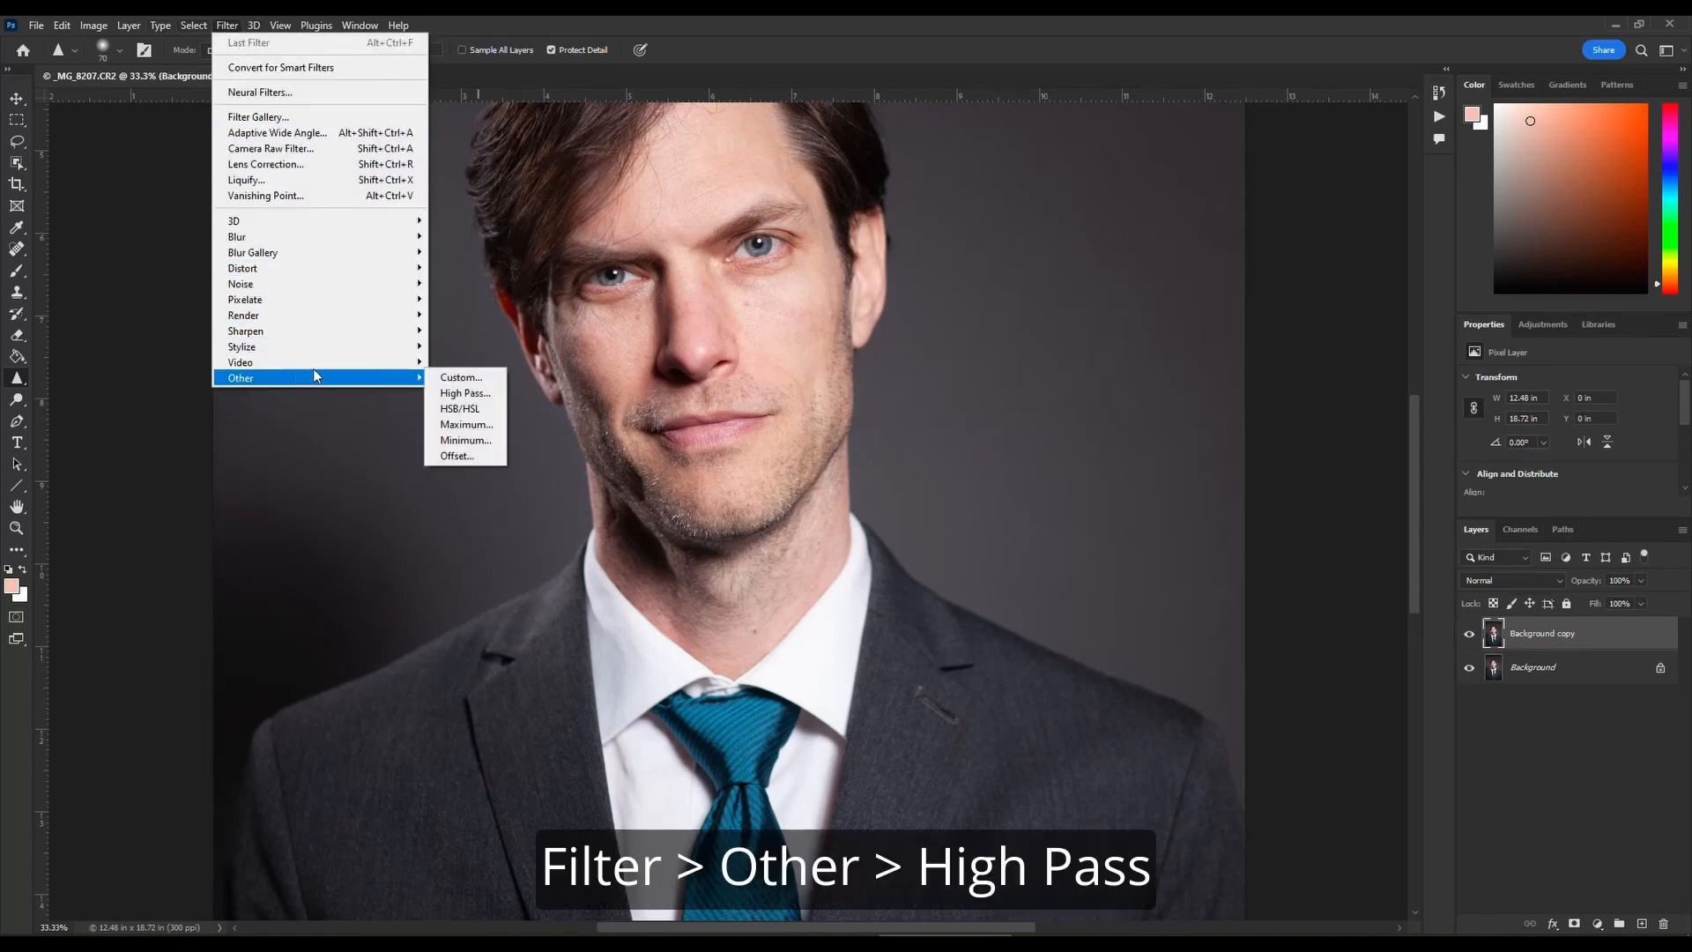
pyautogui.click(466, 393)
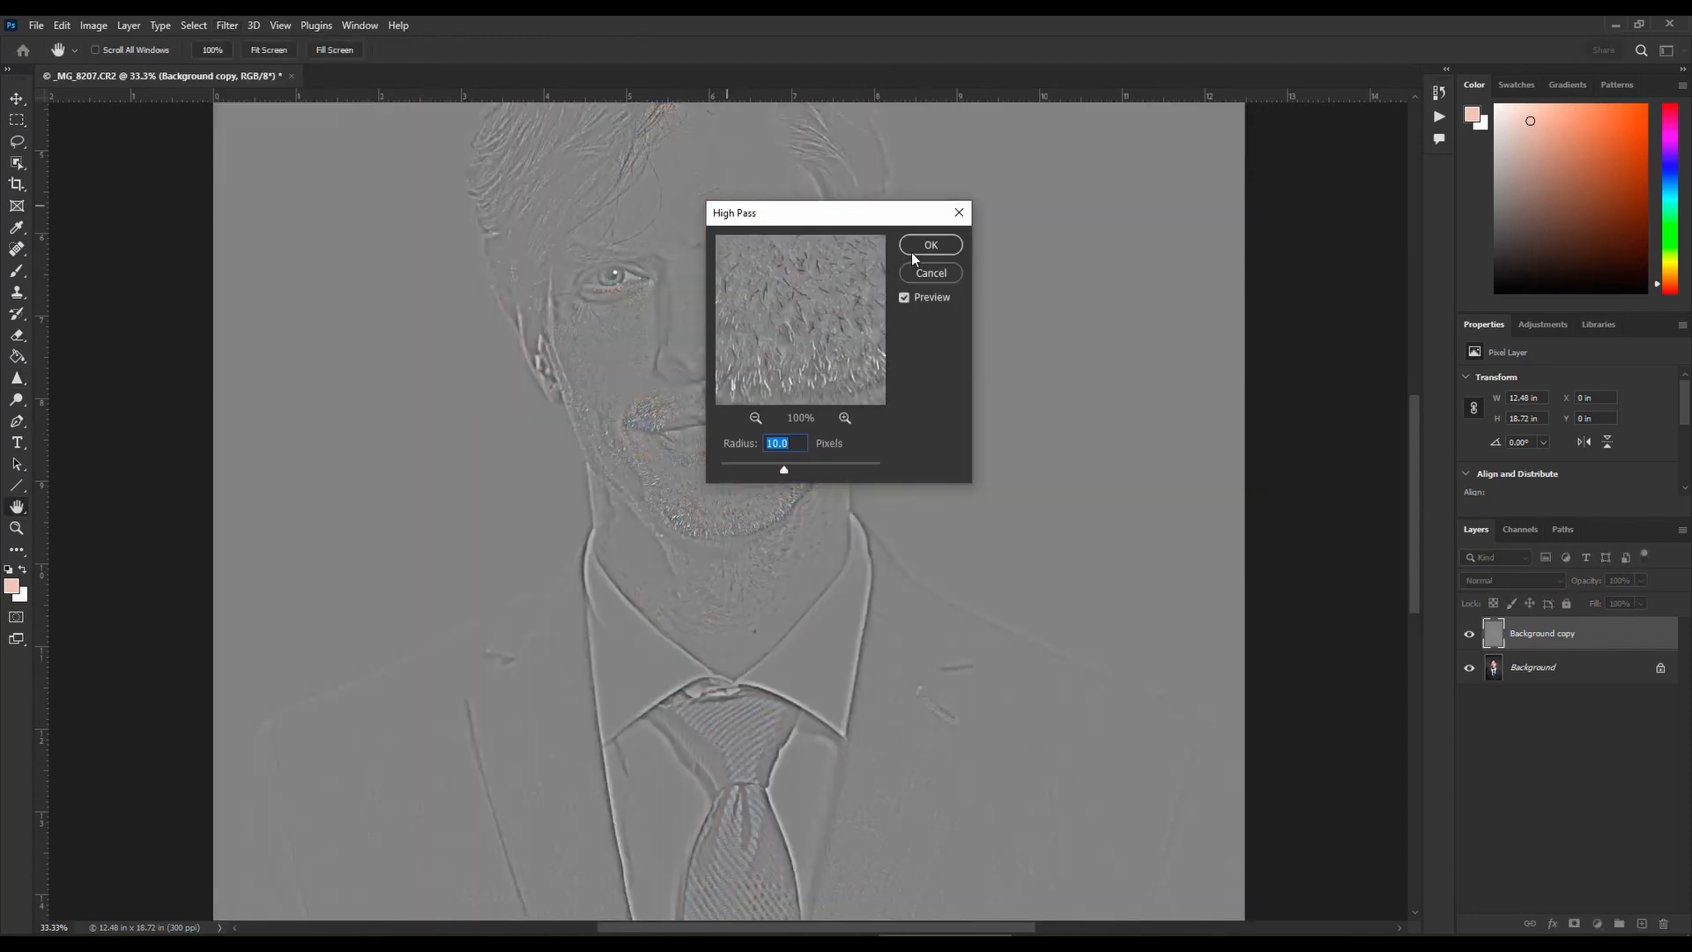
pyautogui.click(922, 253)
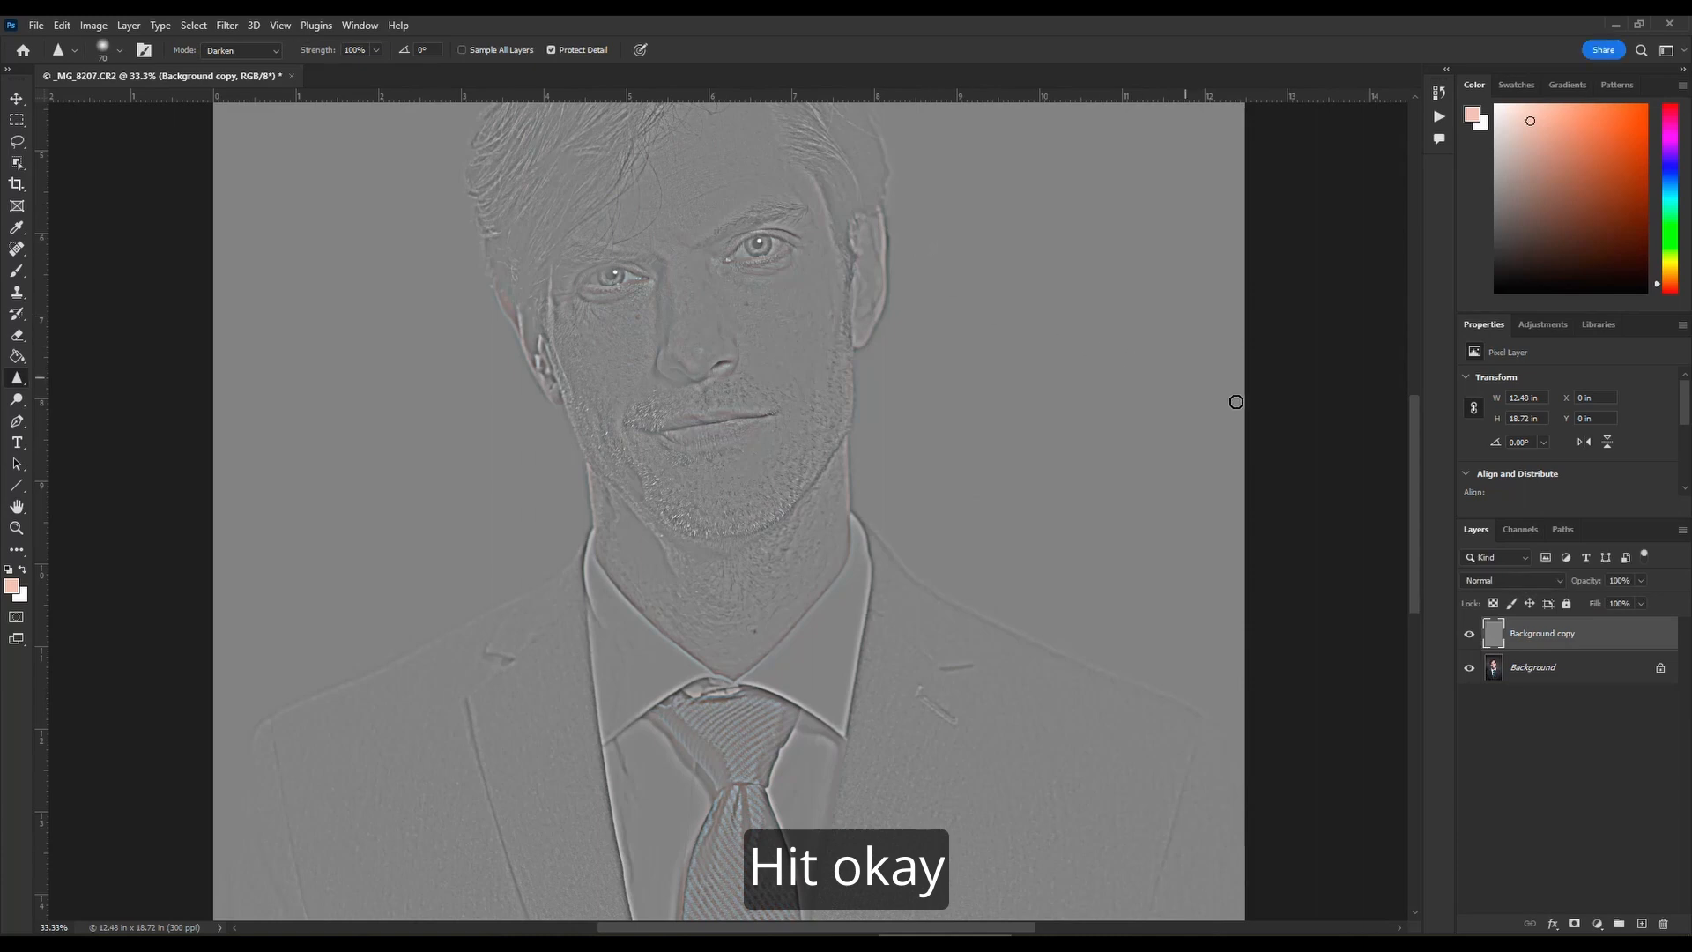
pyautogui.click(1509, 580)
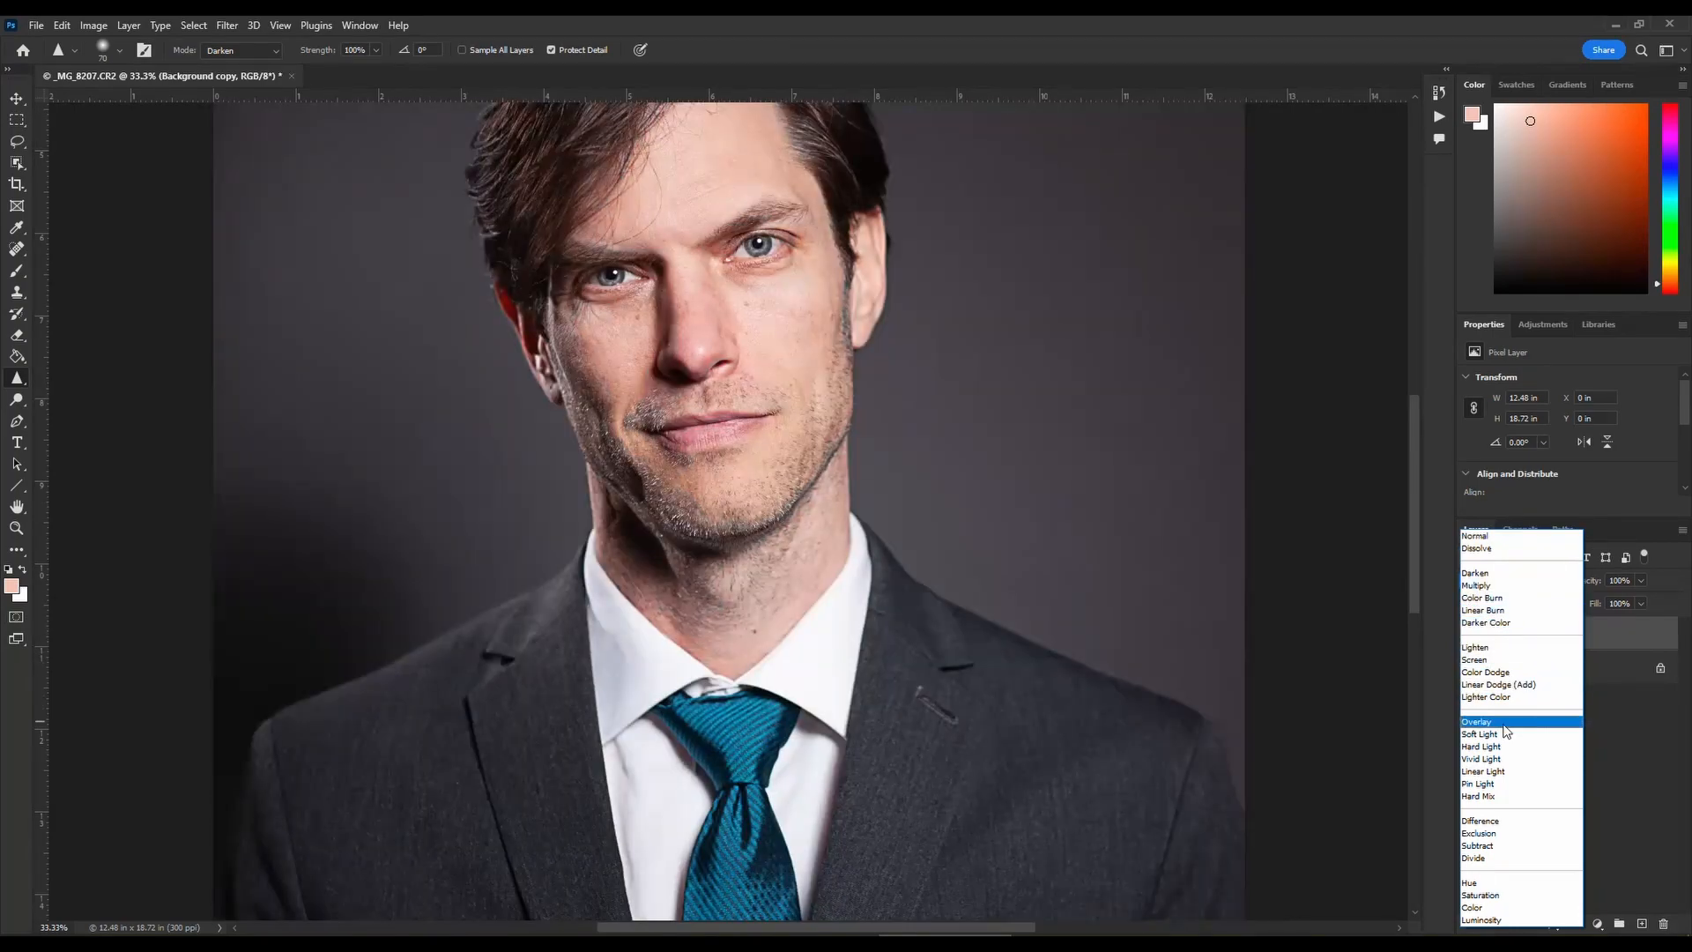
pyautogui.click(1505, 723)
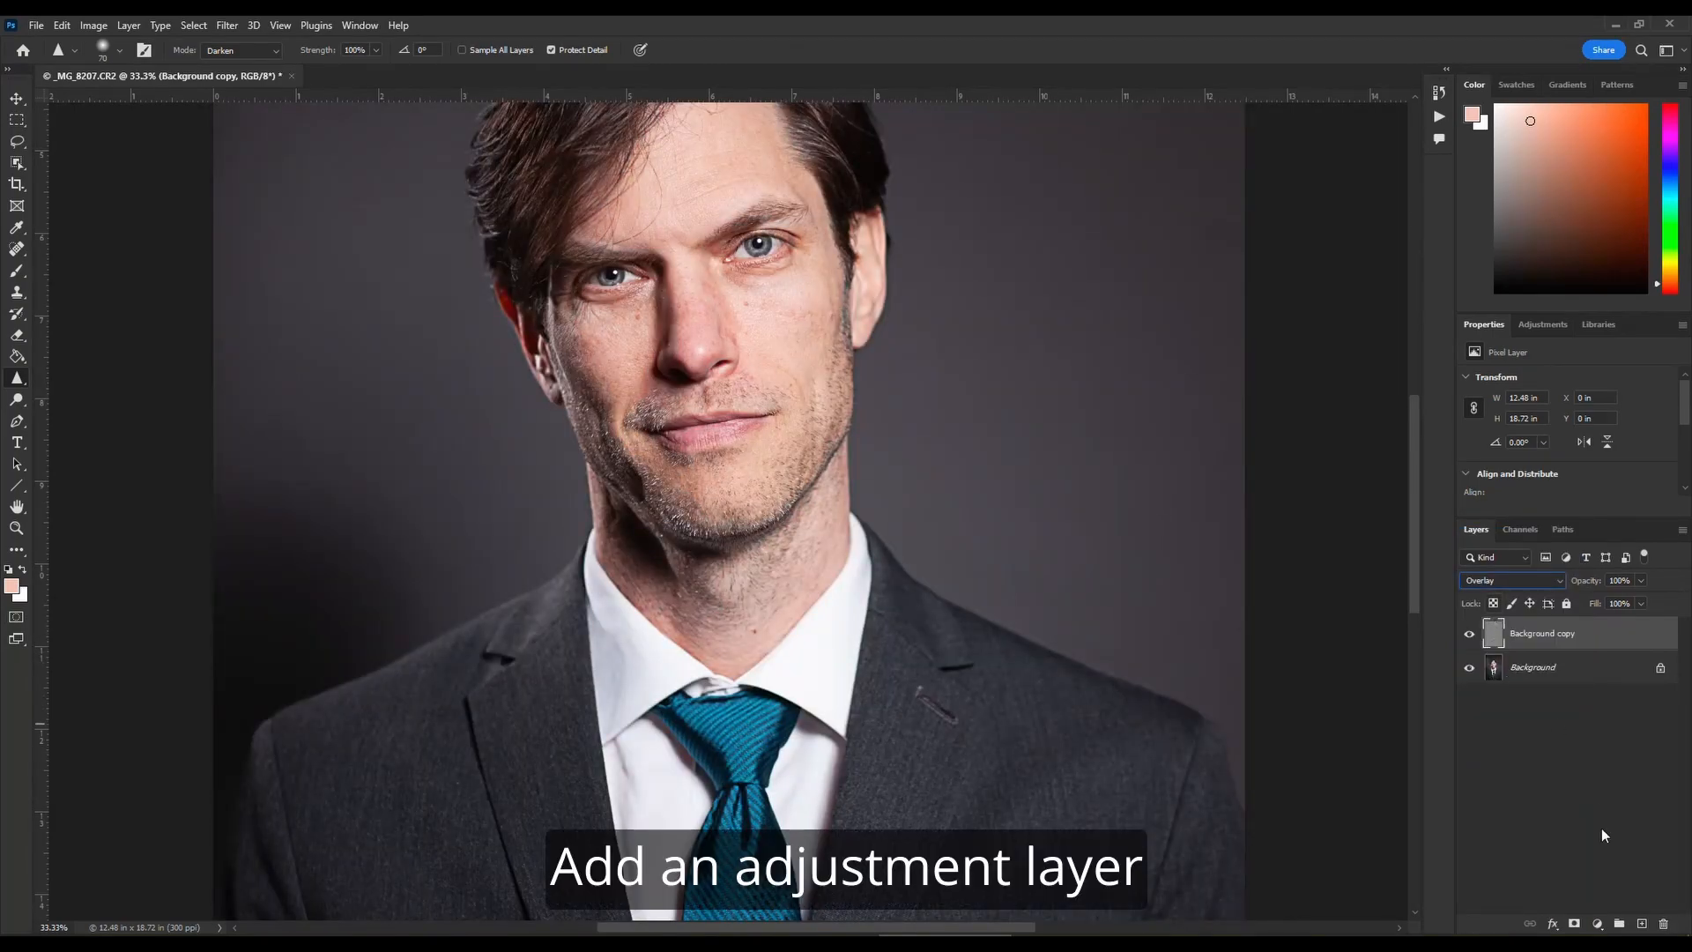
# - Add a blank layer between Background and Background copy, and clip Background copy to the new layer
pyautogui.click(1641, 924)
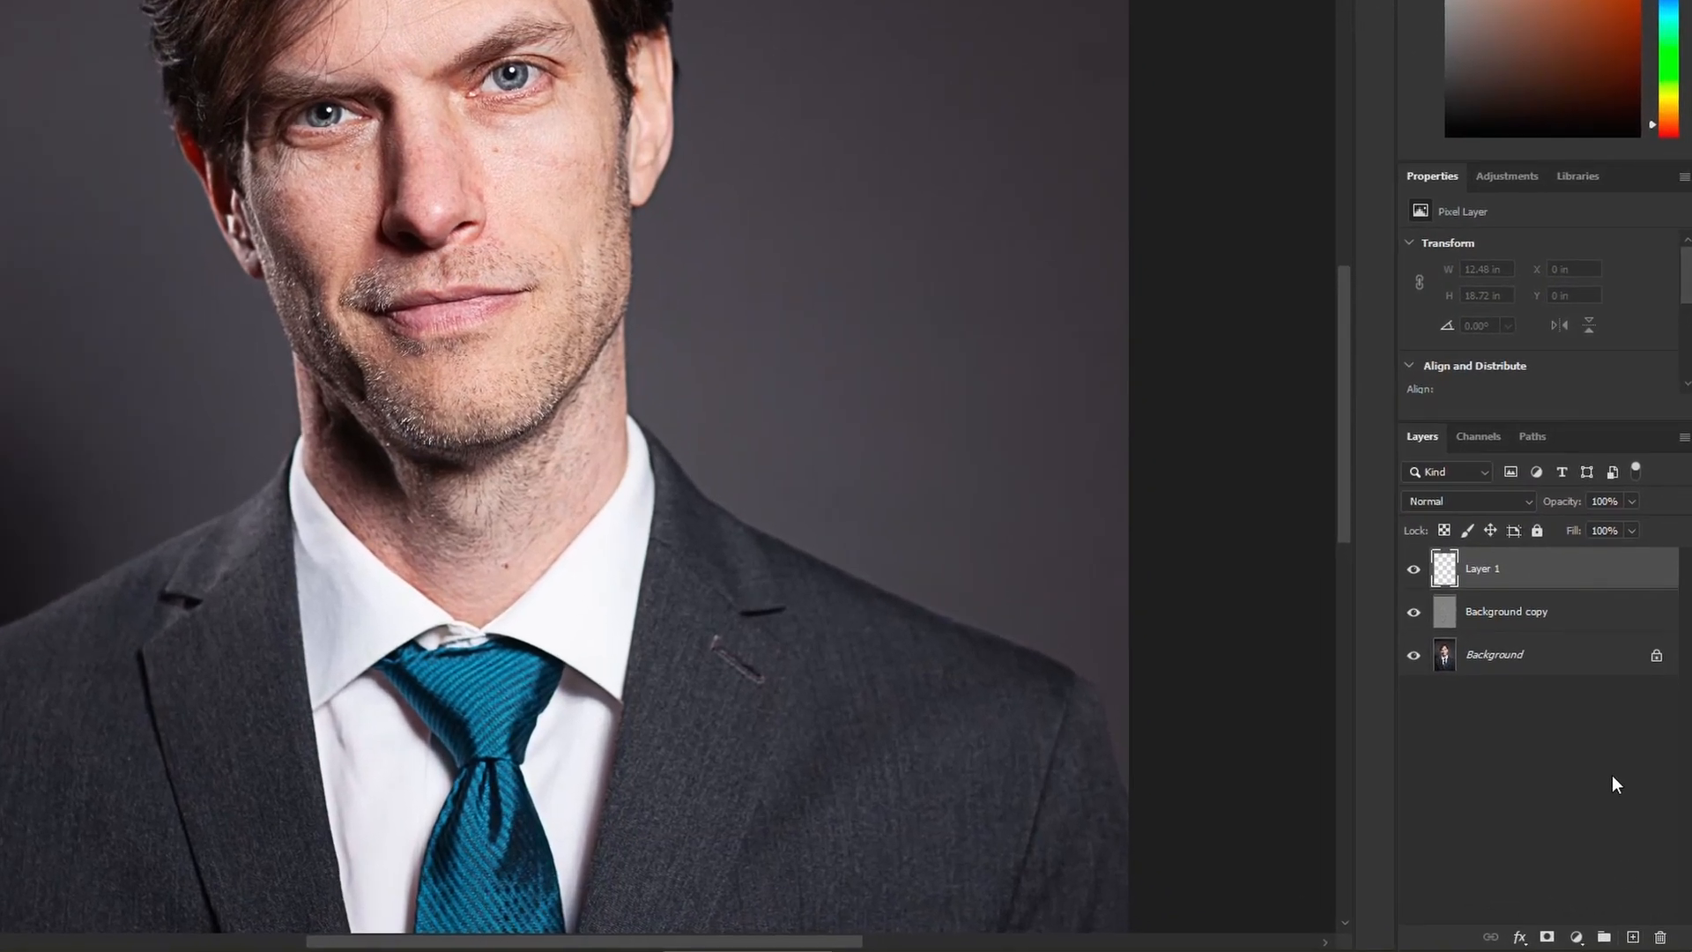
pyautogui.moveTo(1480, 564); pyautogui.dragTo(1484, 628)
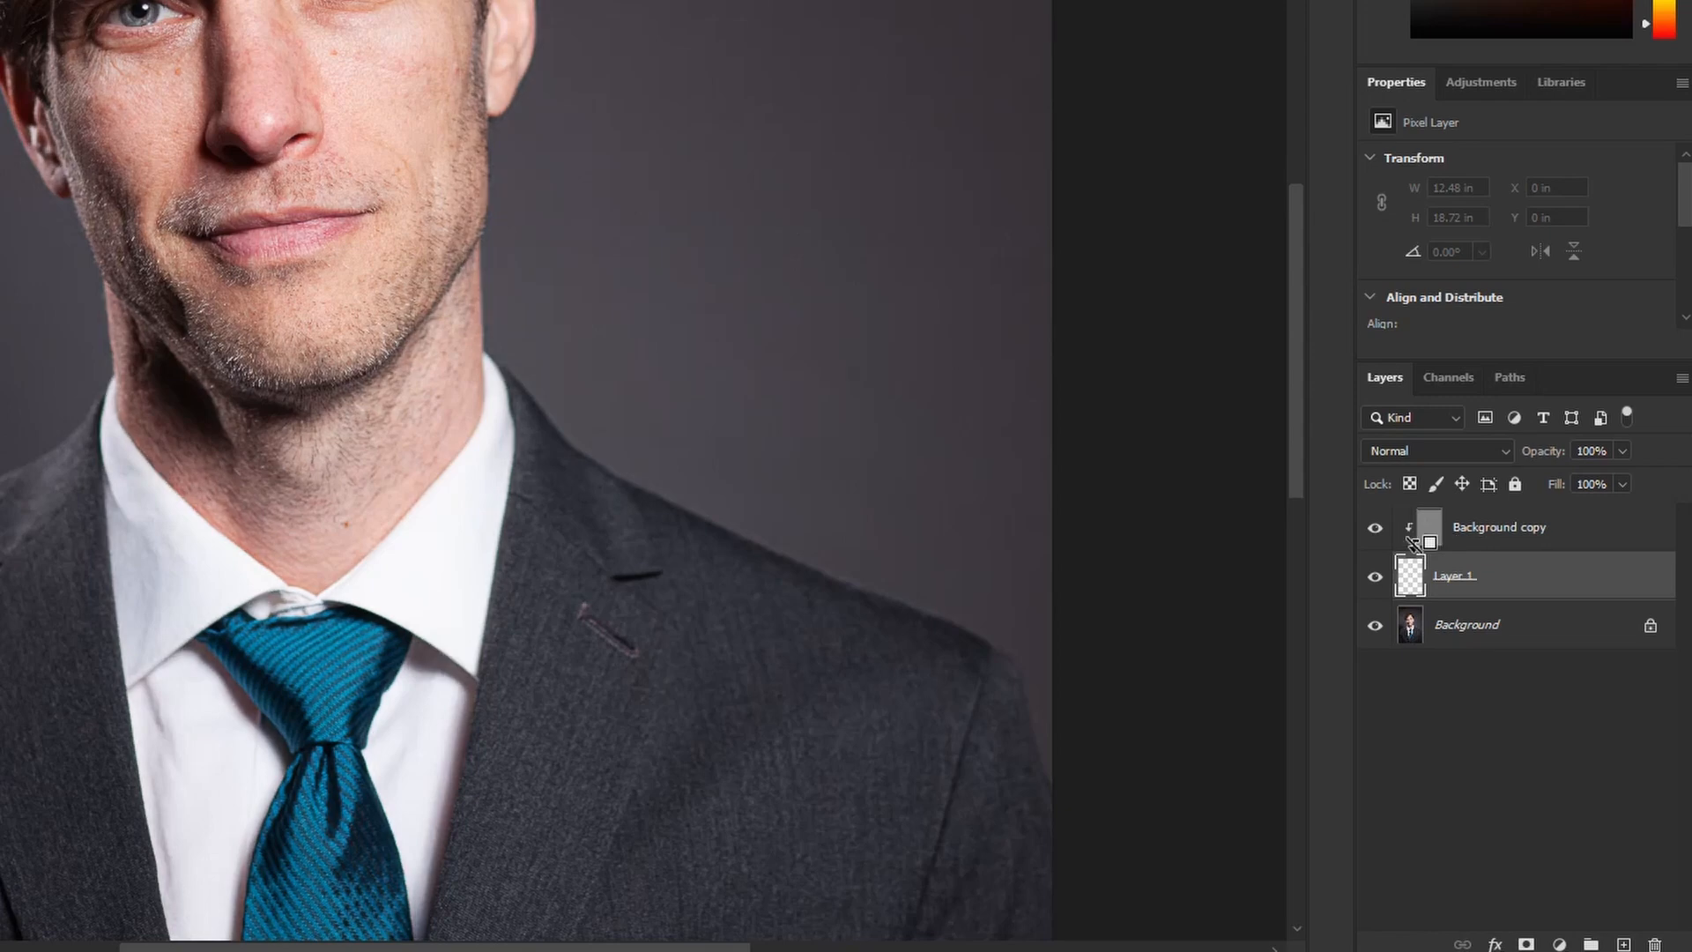
pyautogui.keyDown('alt'); pyautogui.click(1414, 544); pyautogui.keyUp('alt')
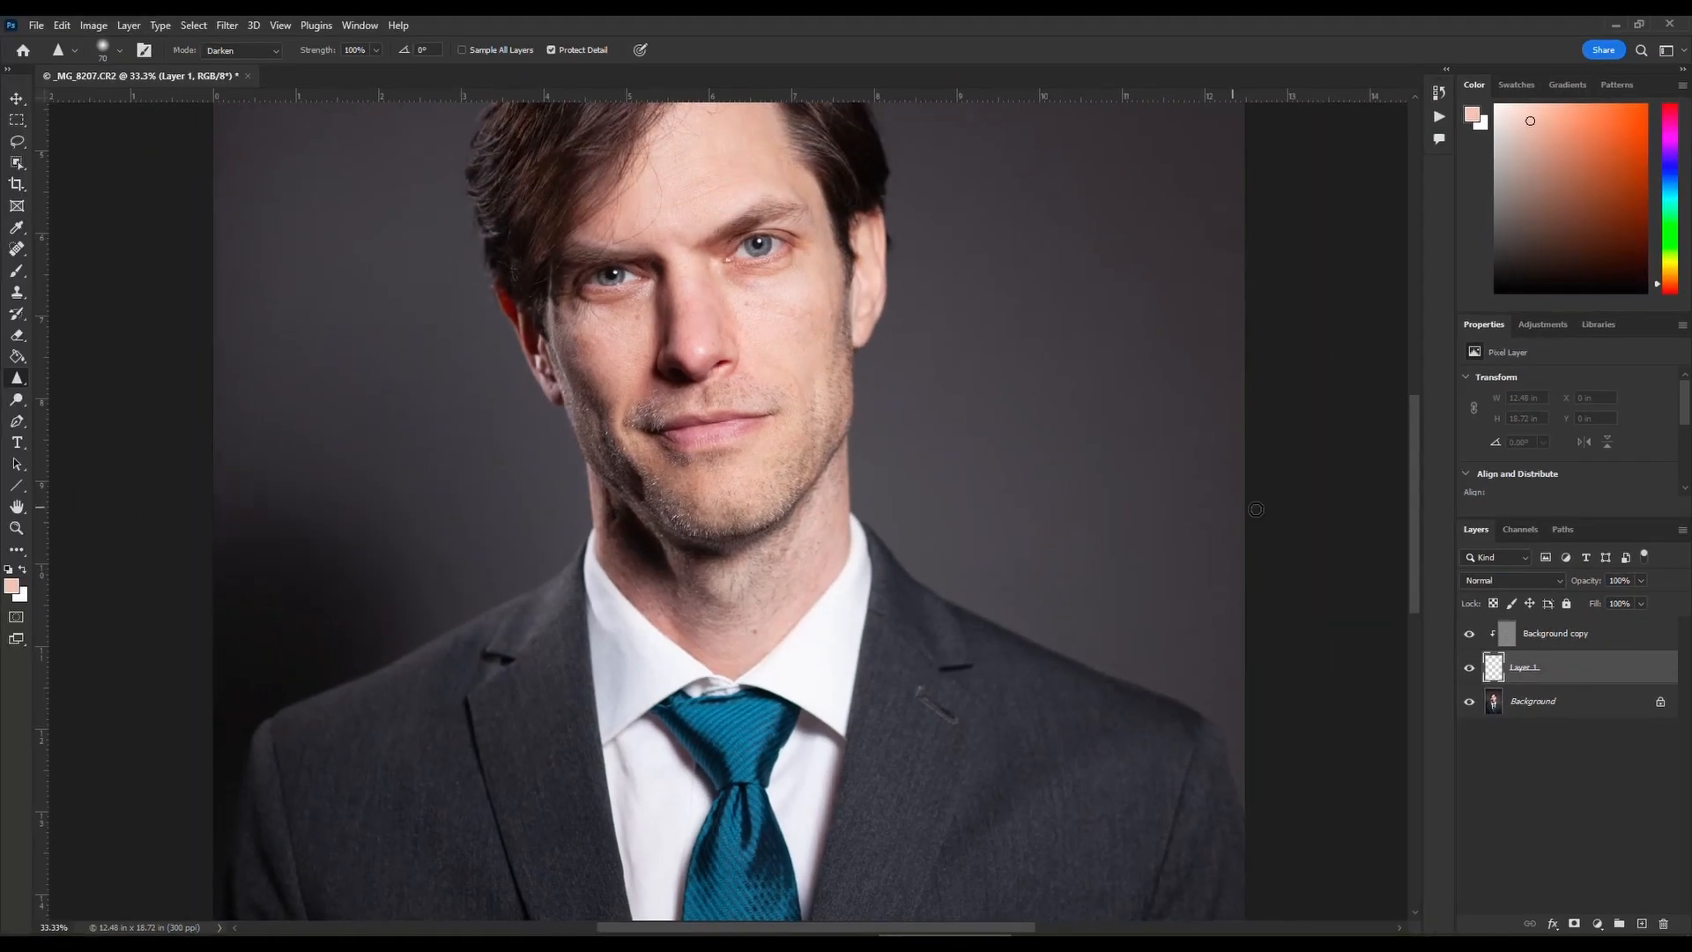
pyautogui.hotkey('ctrl', 'alt', 'g')
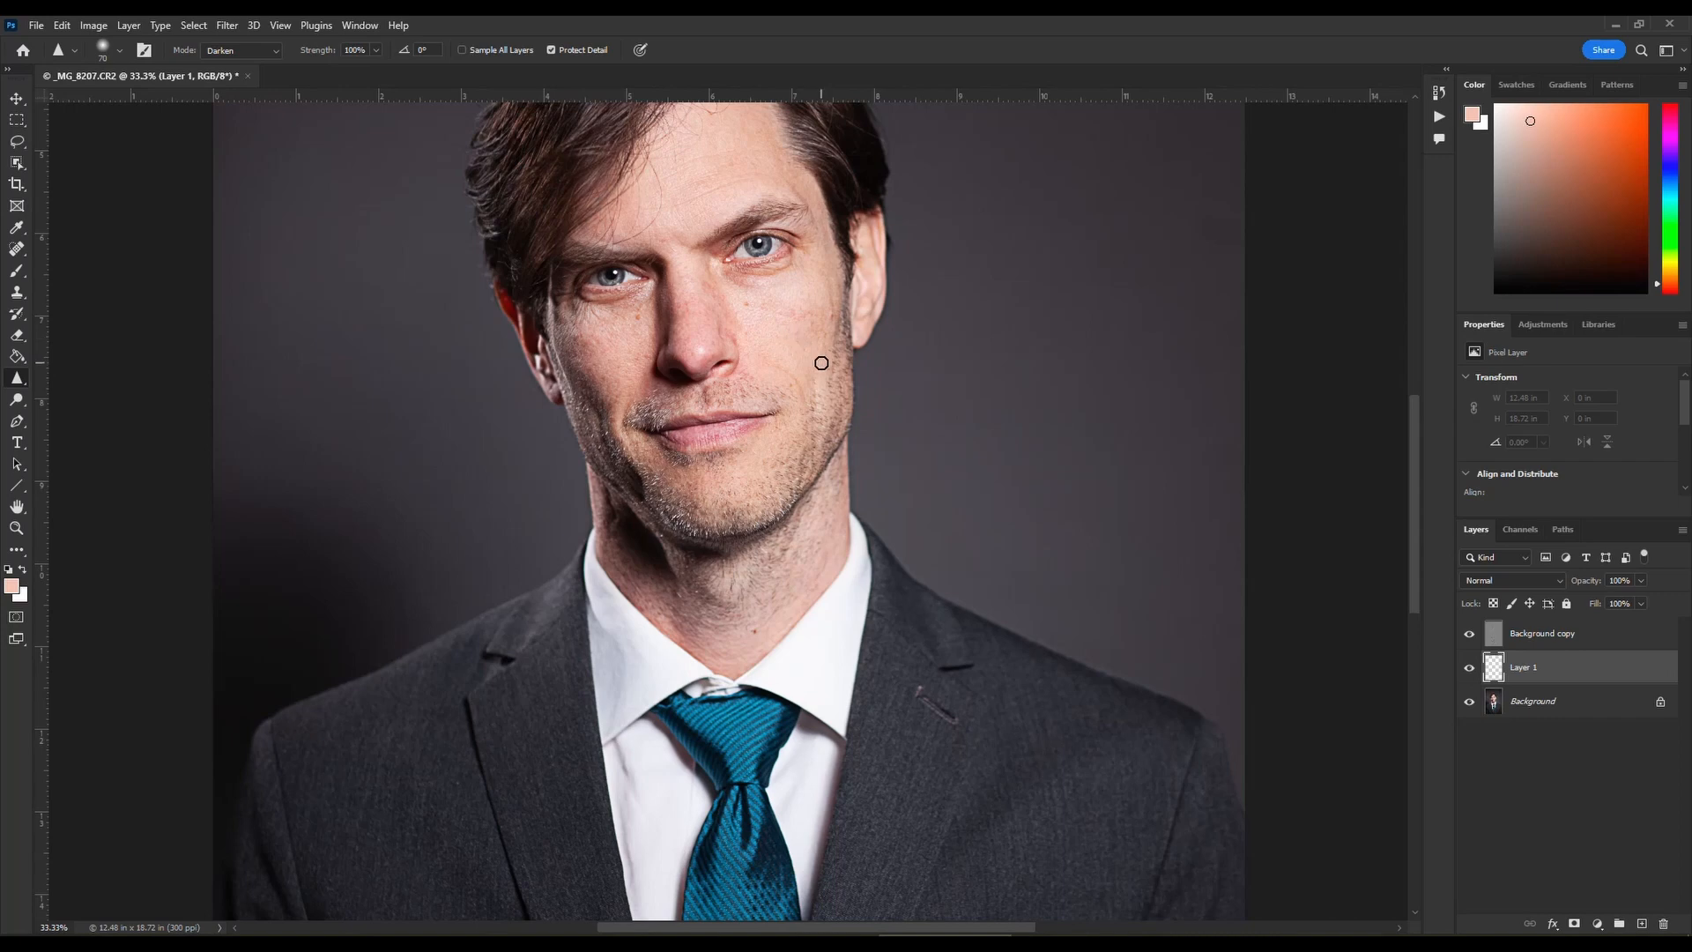
pyautogui.keyDown('alt'); pyautogui.click(1495, 649); pyautogui.keyUp('alt')
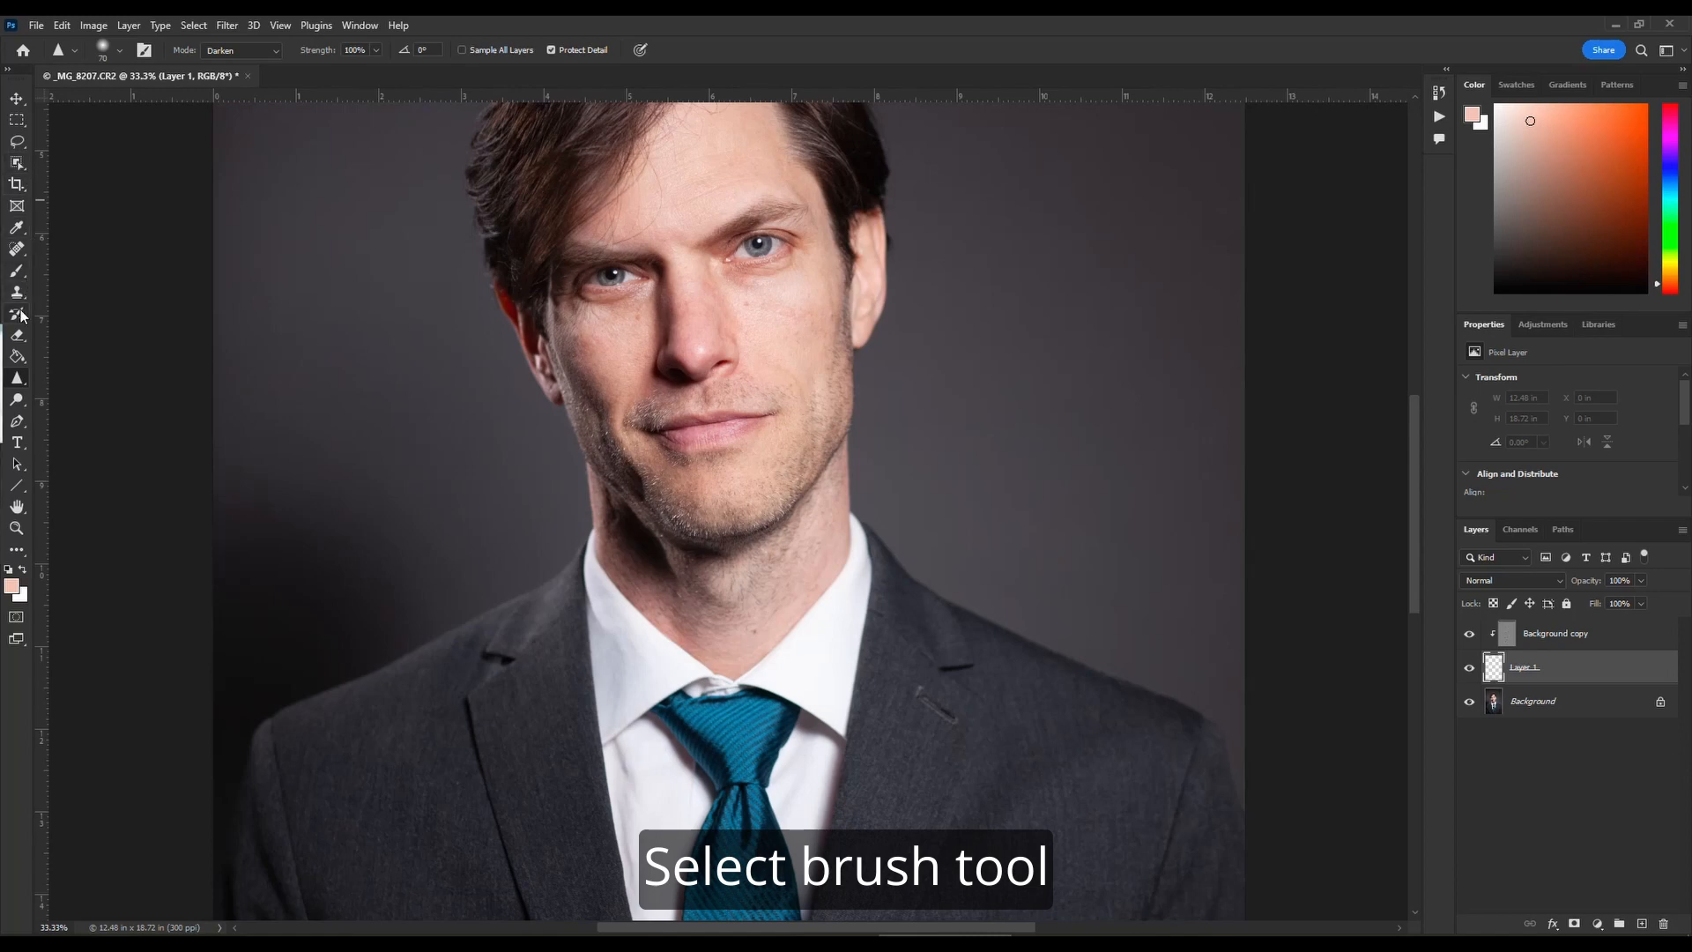
# - Activate the Brush tool with the Soft Round preset from the General Brushes
pyautogui.click(19, 272)
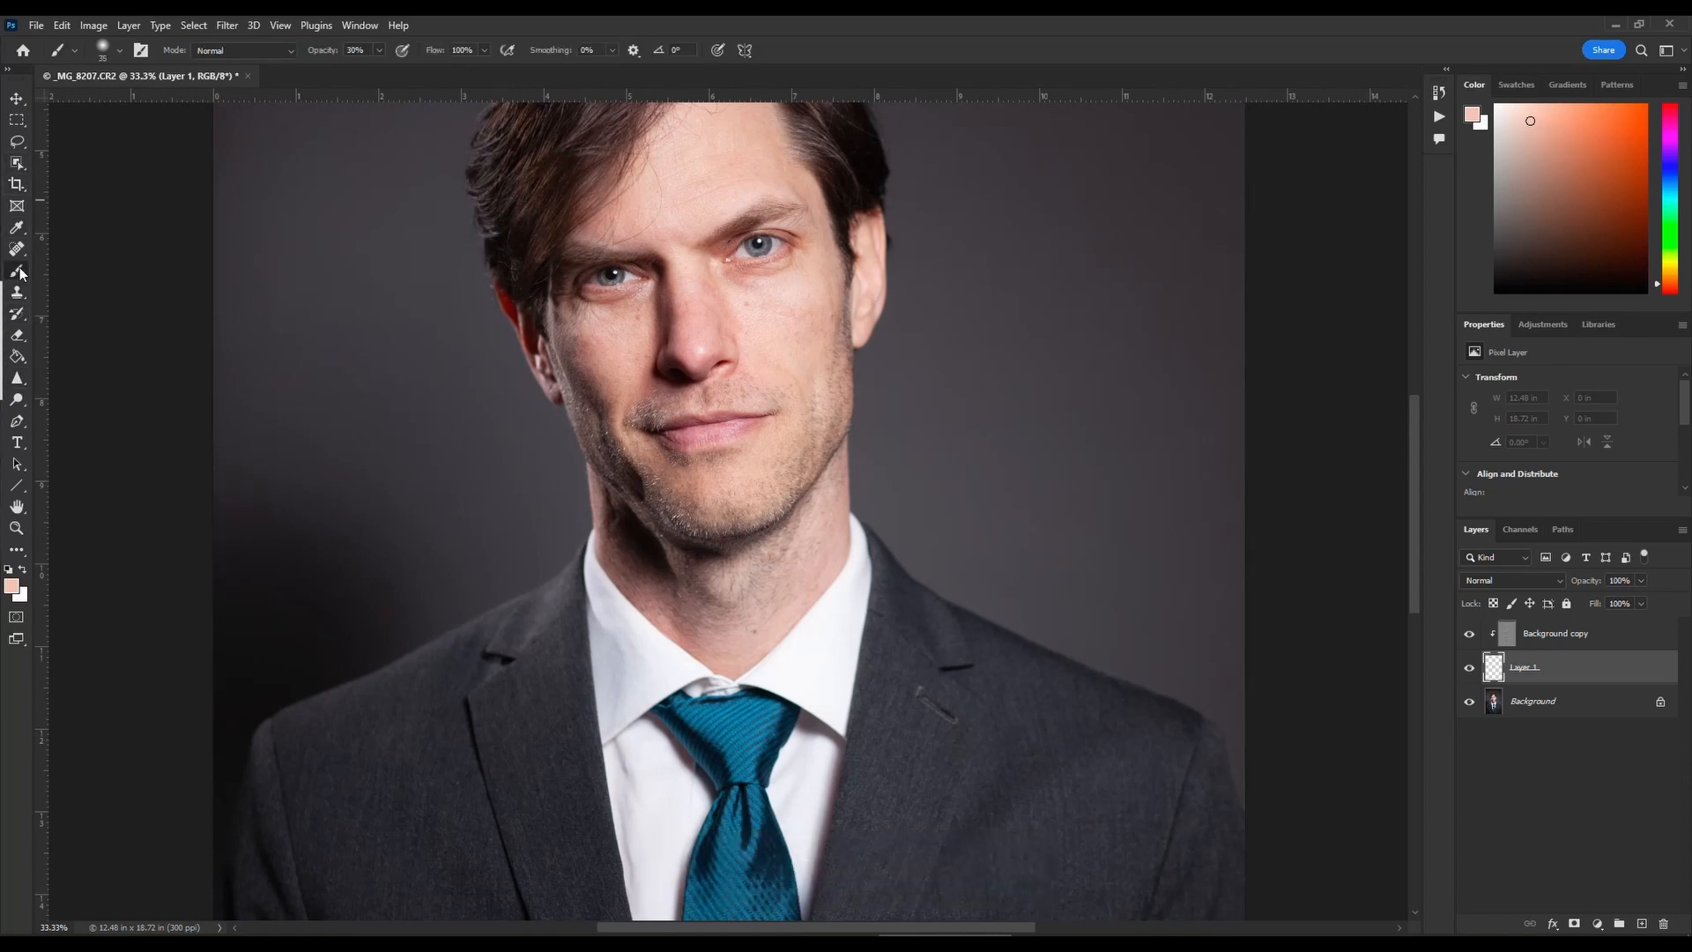
pyautogui.click(102, 50)
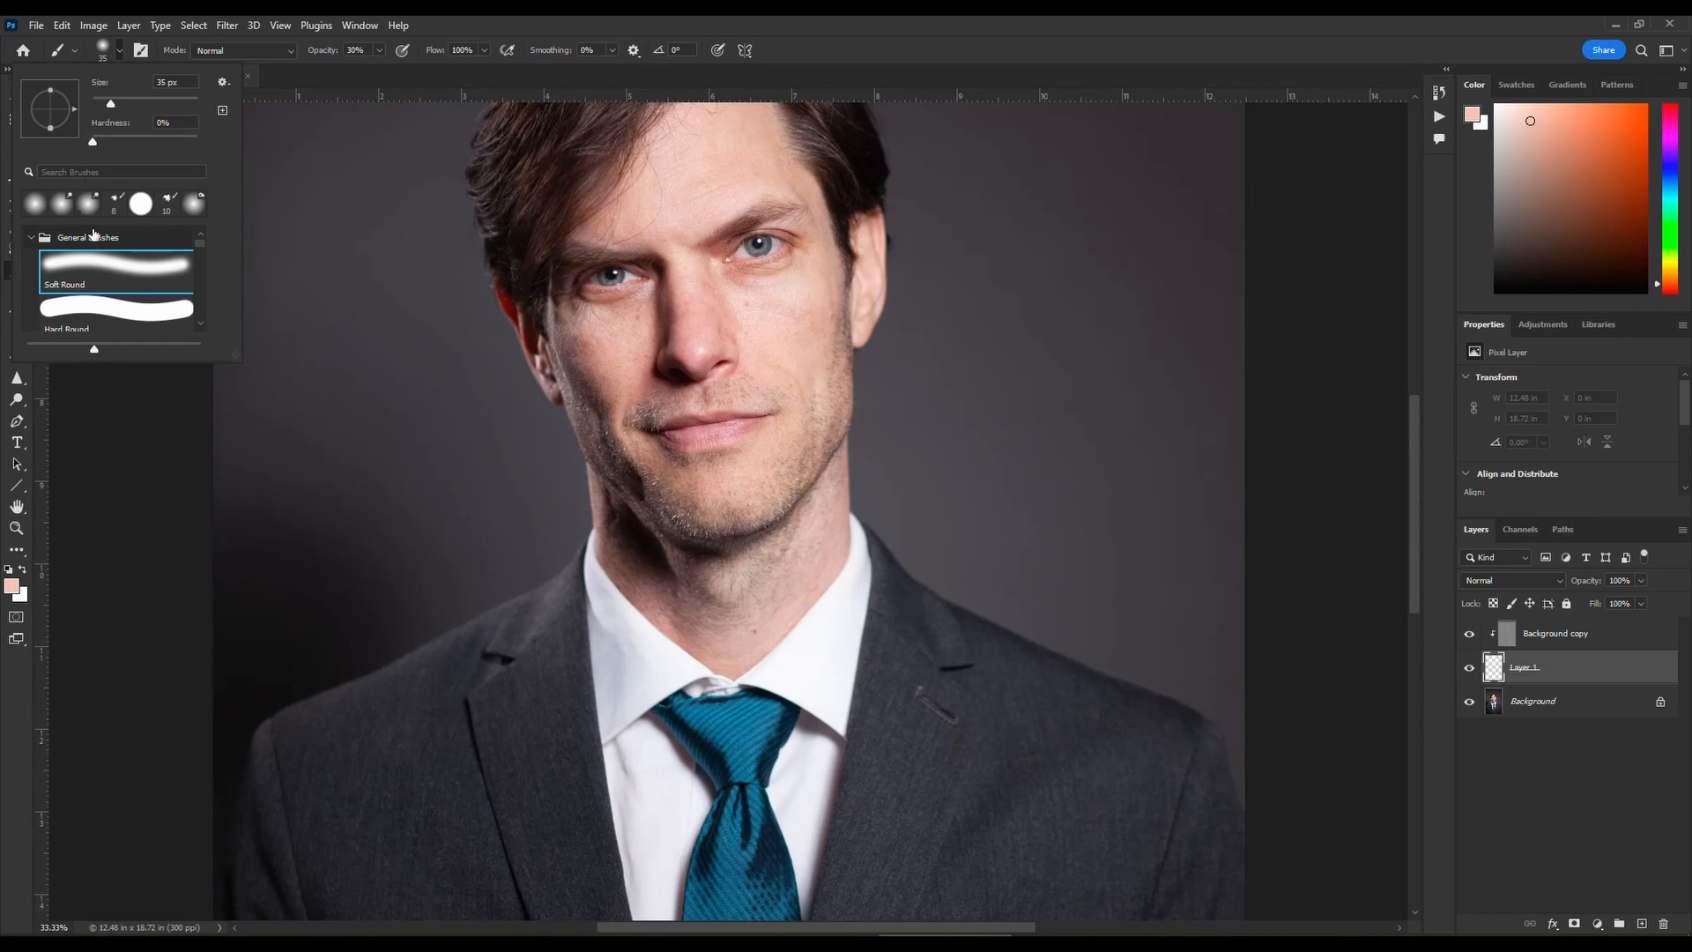
pyautogui.click(87, 266)
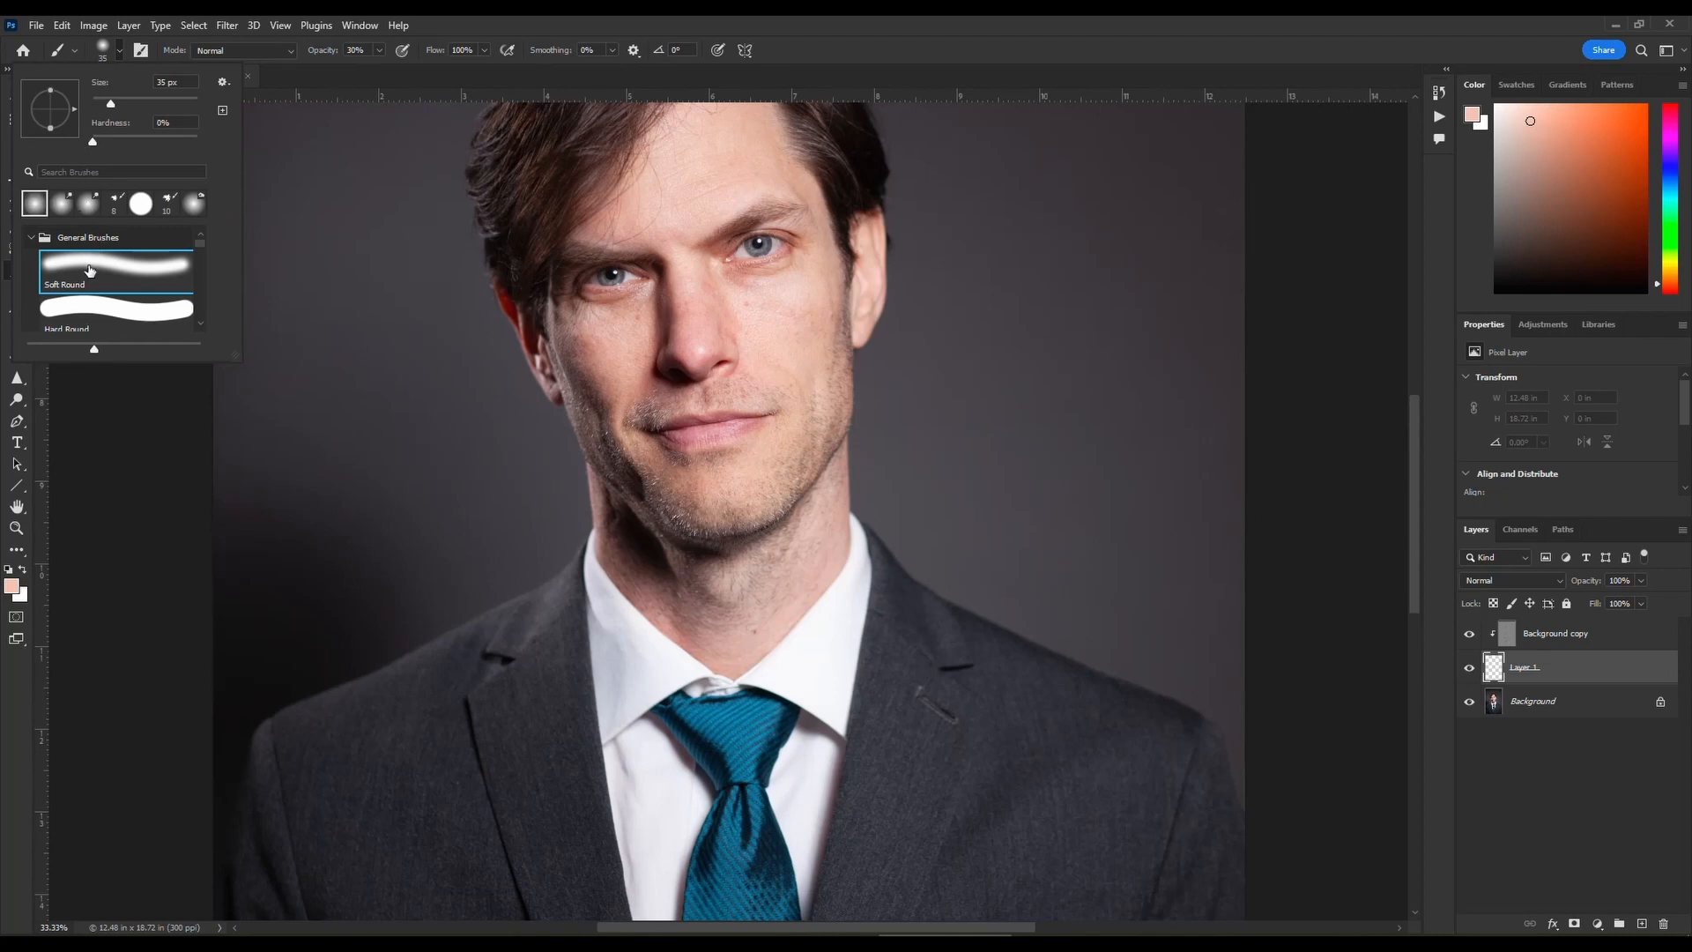
pyautogui.click(491, 22)
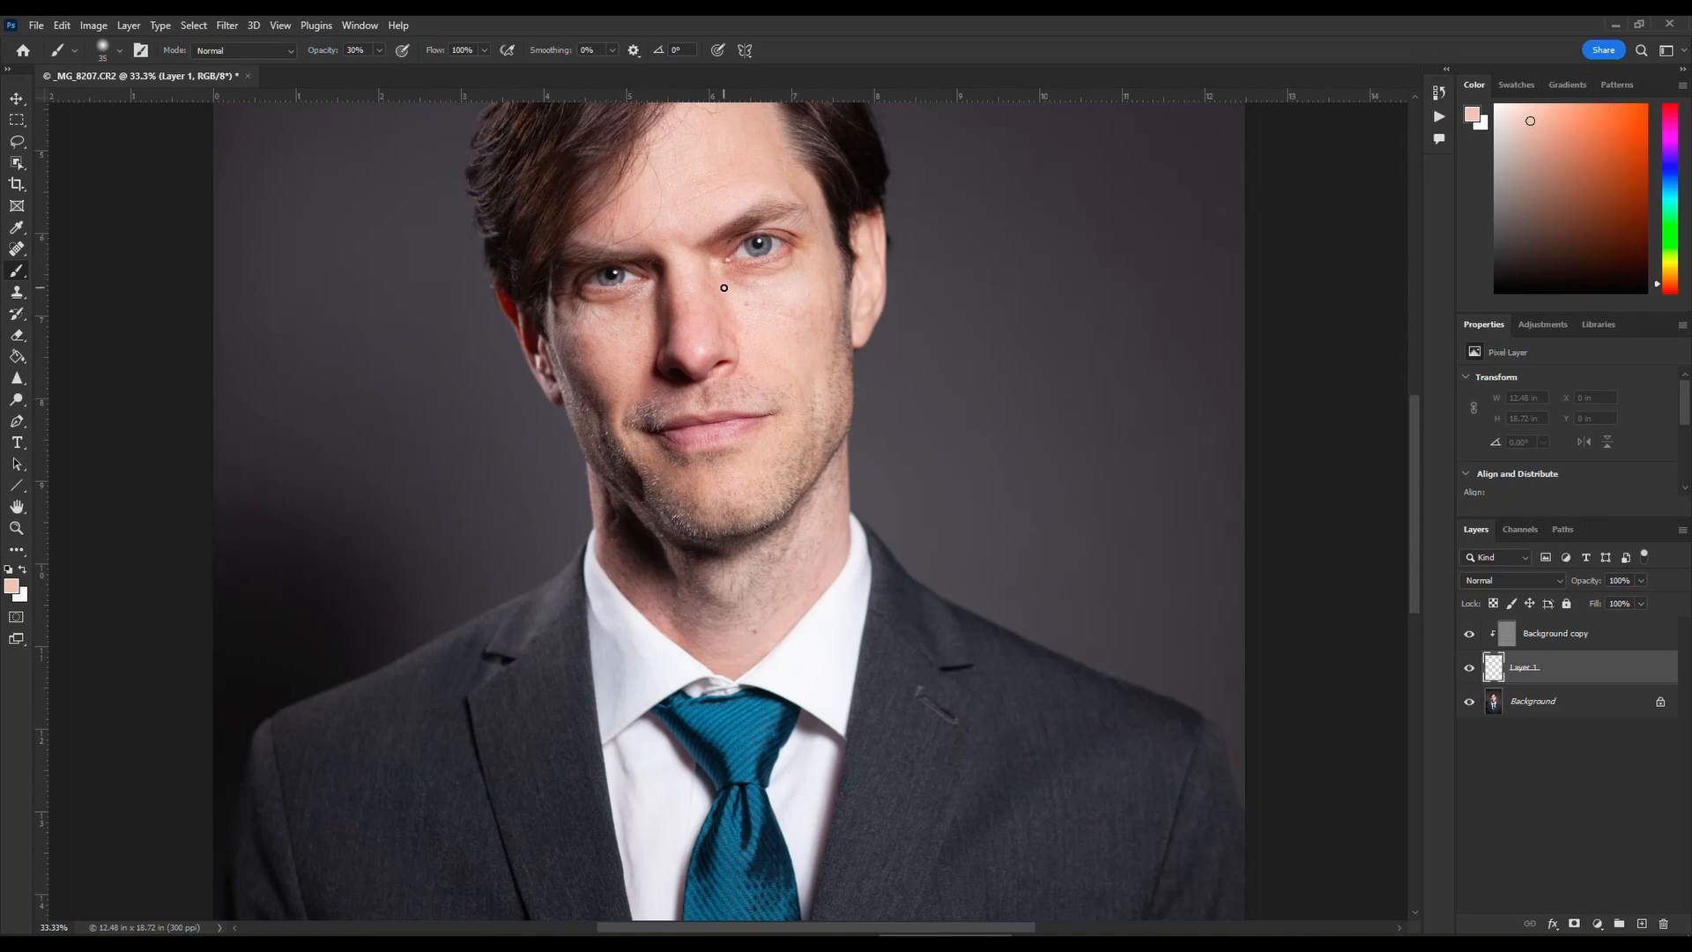
# - Set the foreground colour to the light skin tone #e0c4bb sampled beneath the right-hand eye, and return to the Brush tool
pyautogui.click(12, 587)
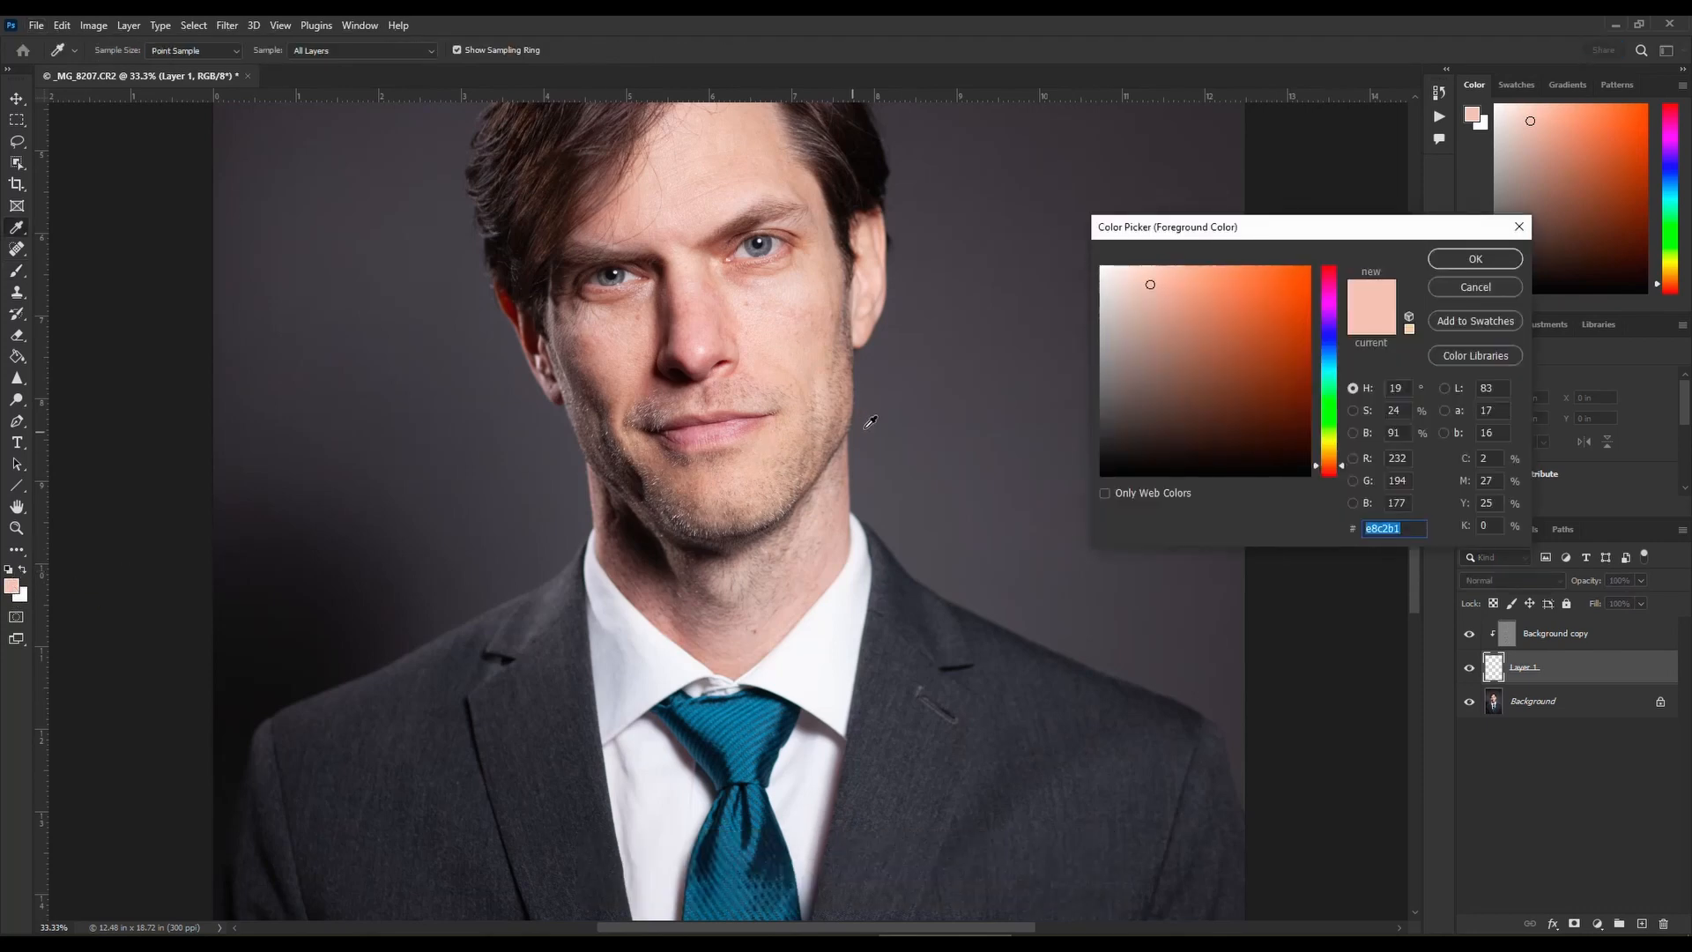
pyautogui.click(774, 276)
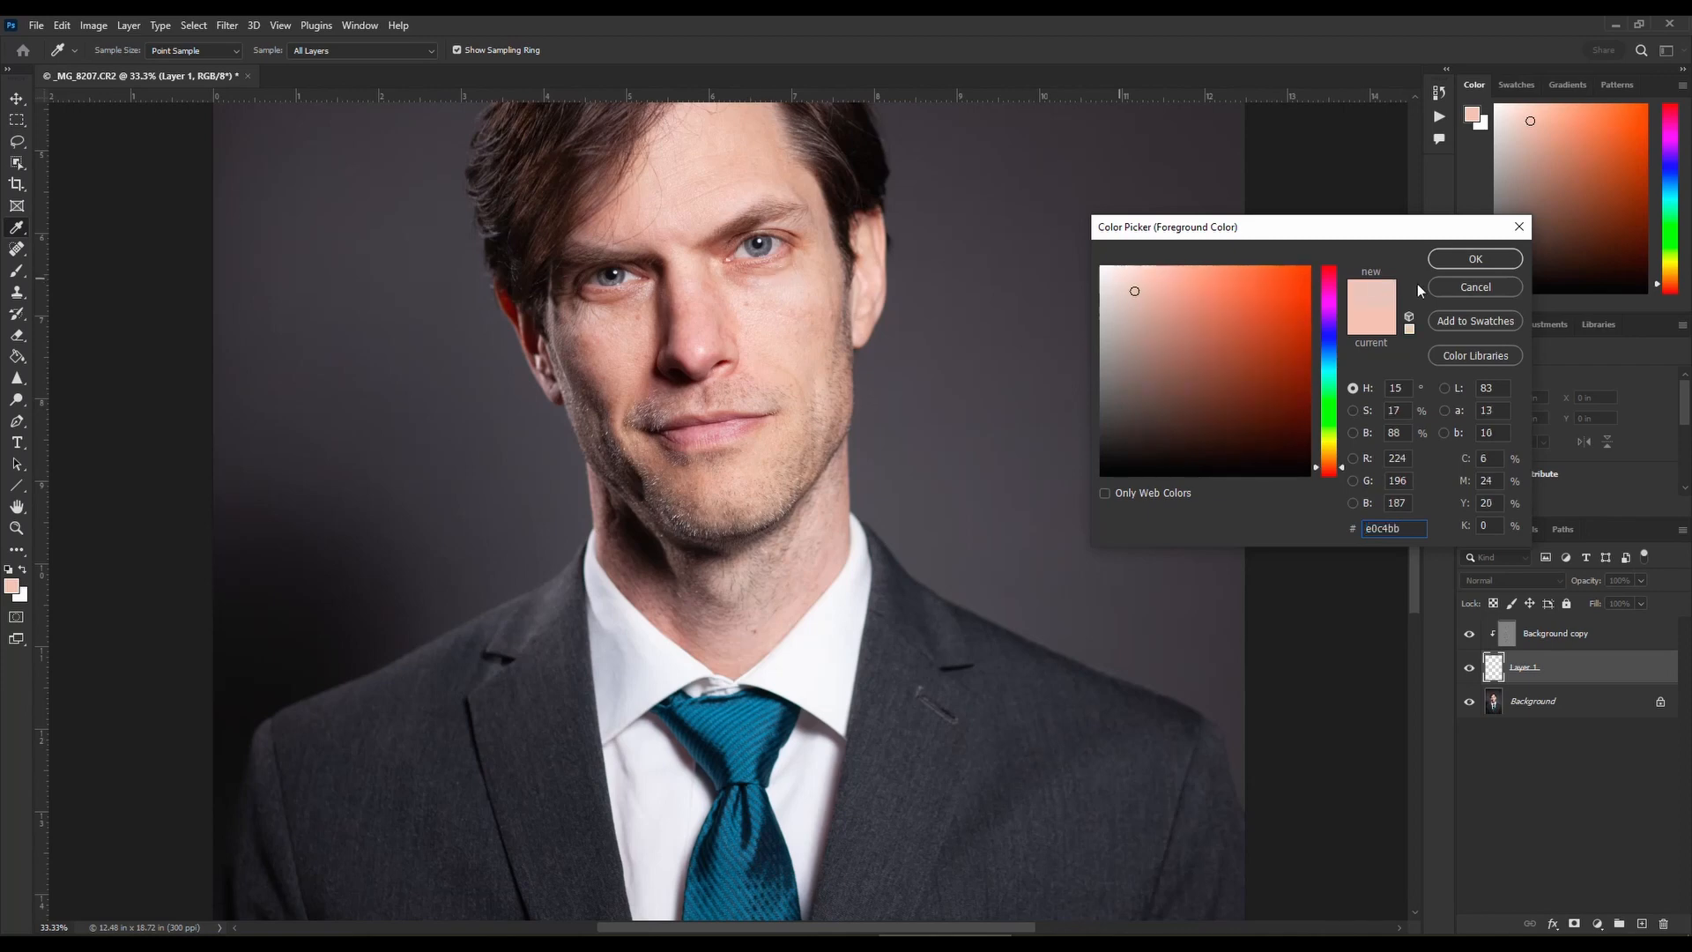
pyautogui.click(1467, 258)
pyautogui.press('b')
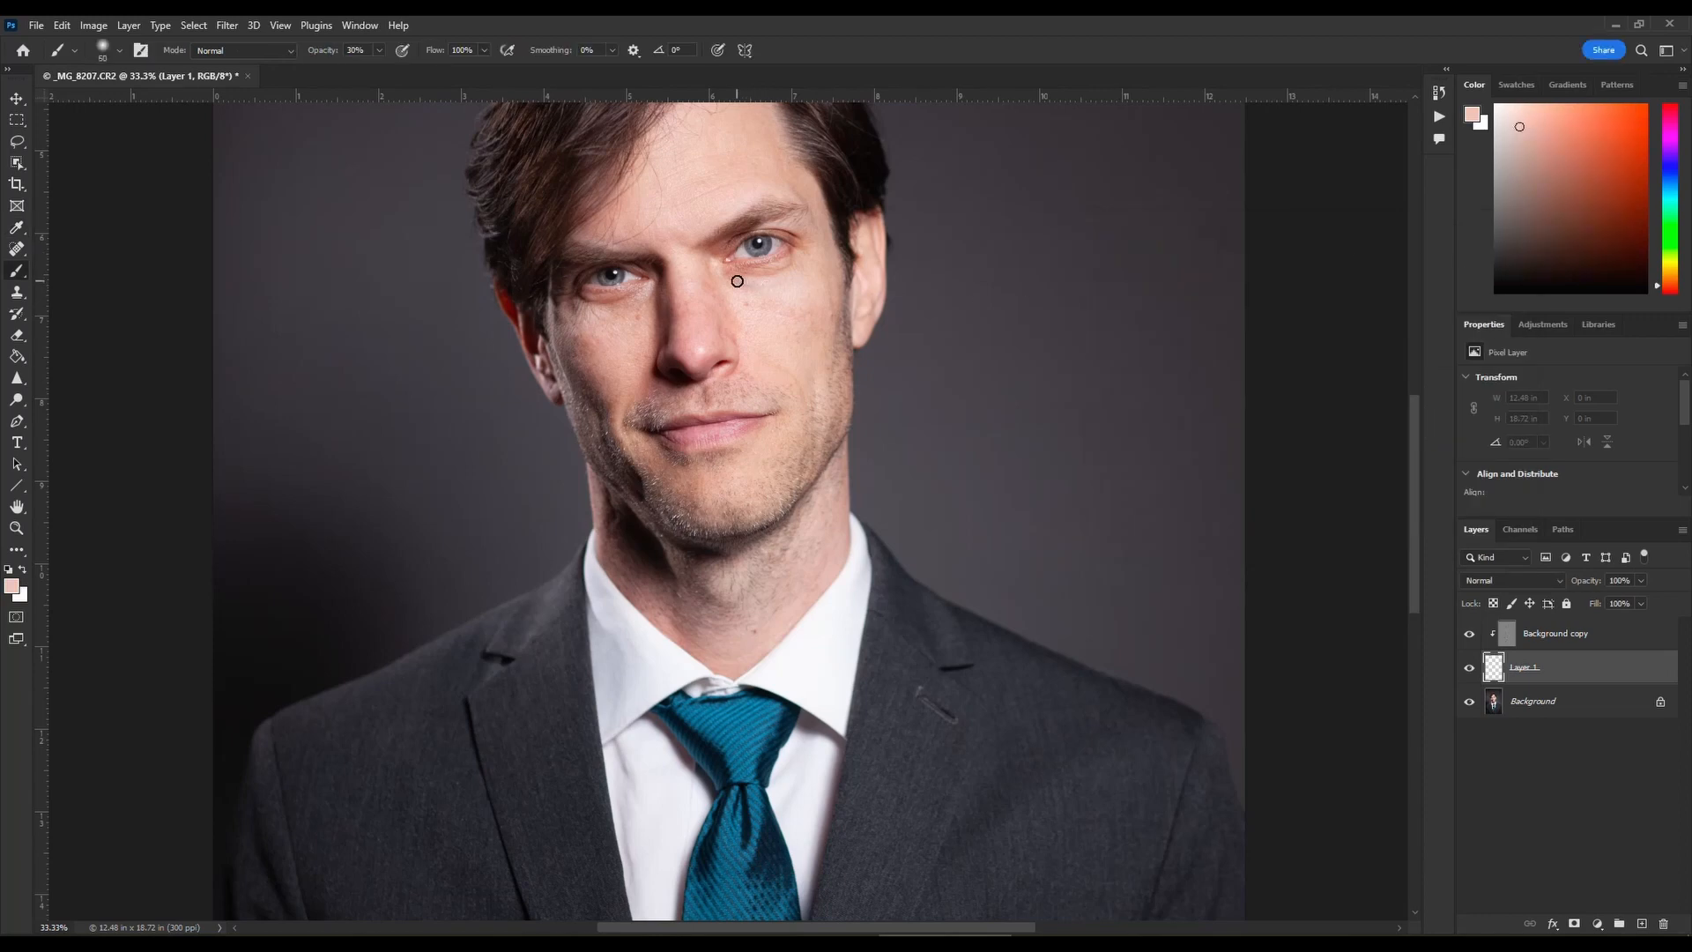
# - Enlarge the brush to 80 px and paint the skin tone over the dark area beneath the right-hand eye on Layer 1
pyautogui.hotkey('ctrl', '+')
pyautogui.press(']')
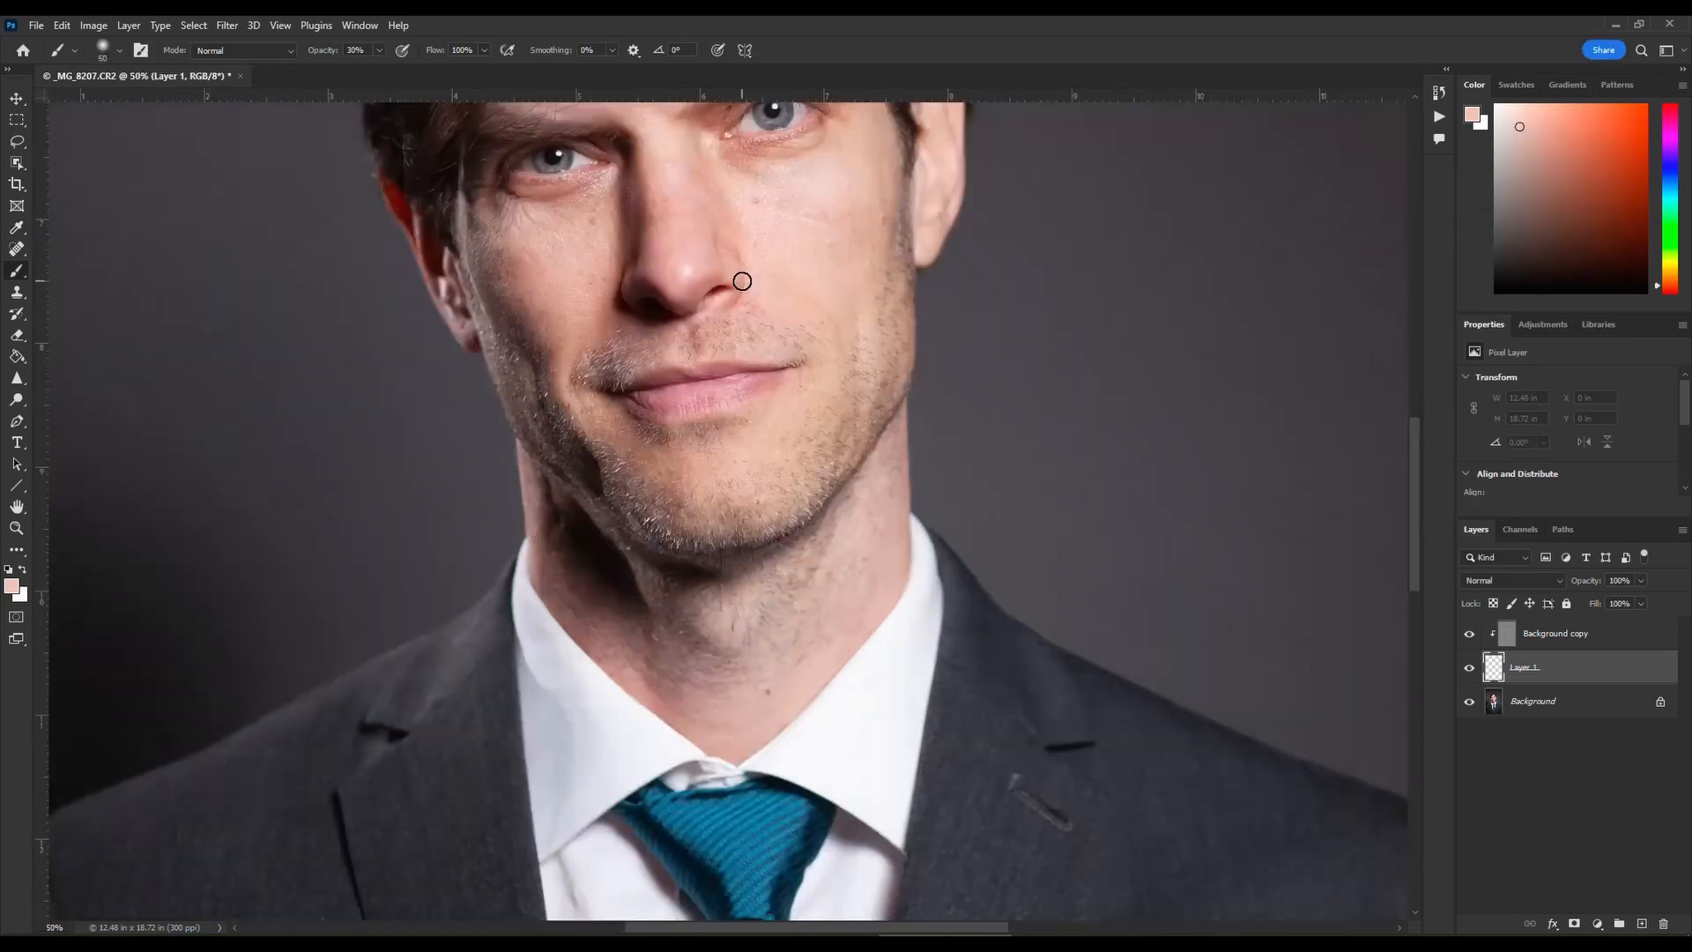
pyautogui.moveTo(758, 250); pyautogui.dragTo(775, 434)
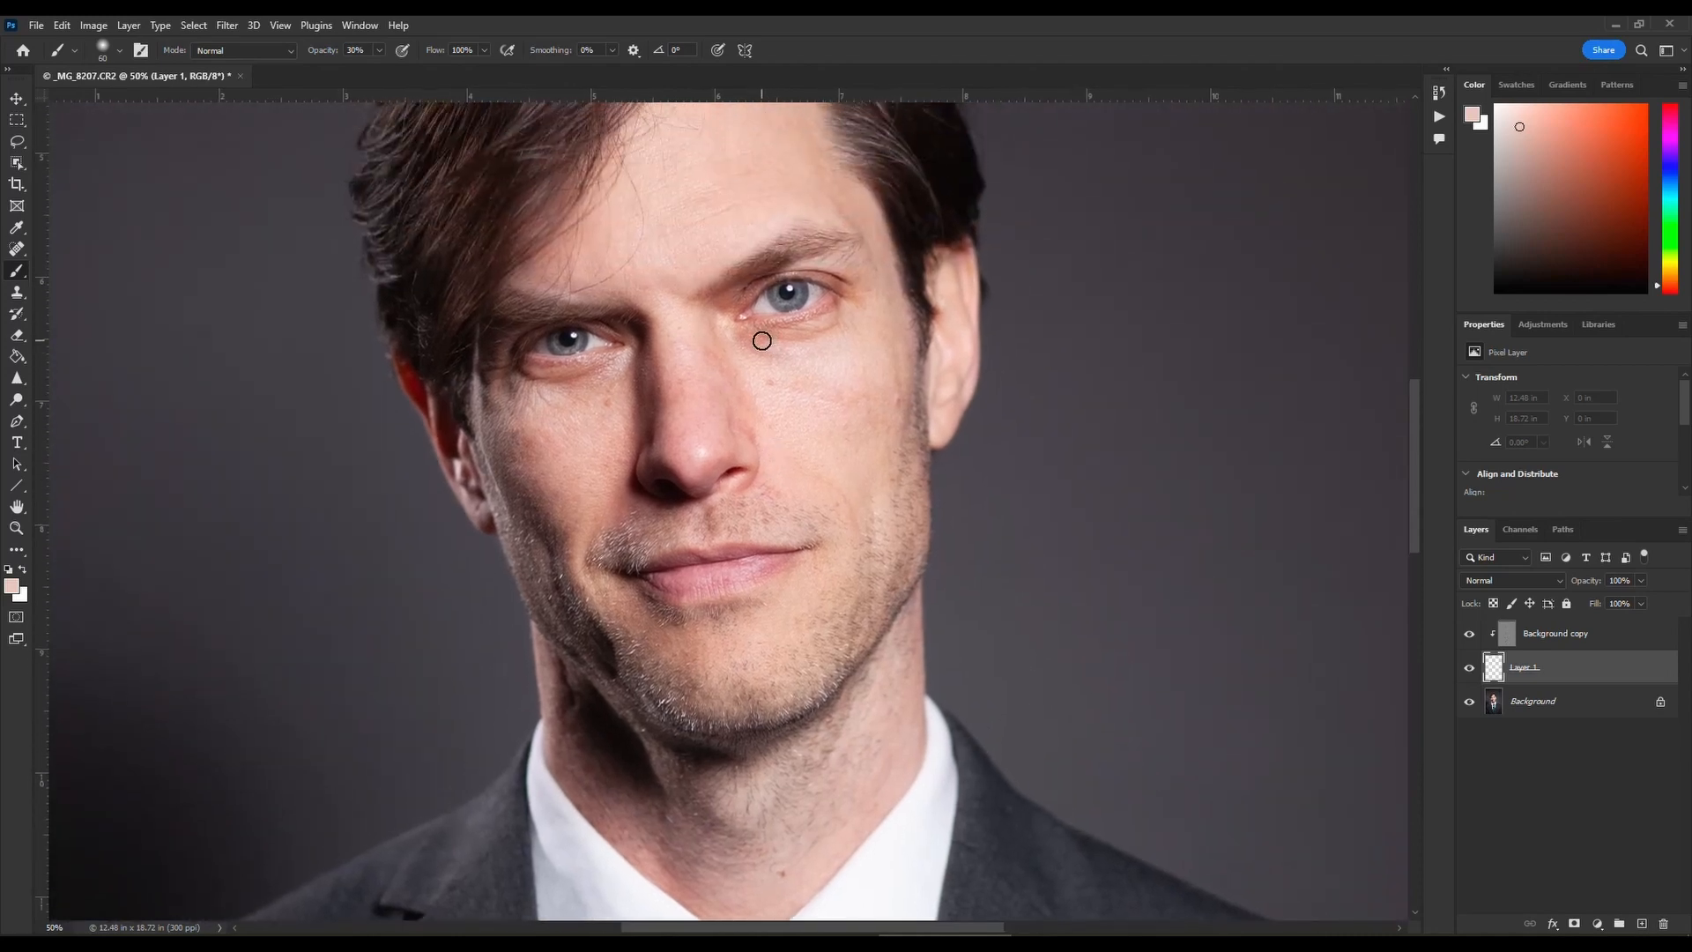
pyautogui.press(']')
pyautogui.press(']')
pyautogui.moveTo(809, 348)
pyautogui.mouseDown()
pyautogui.moveTo(760, 346)
pyautogui.moveTo(837, 330)
pyautogui.moveTo(785, 375)
pyautogui.moveTo(751, 370)
pyautogui.moveTo(813, 368)
pyautogui.moveTo(772, 372)
pyautogui.moveTo(854, 309)
pyautogui.moveTo(759, 356)
pyautogui.moveTo(730, 335)
pyautogui.moveTo(818, 337)
pyautogui.moveTo(759, 371)
pyautogui.moveTo(754, 357)
pyautogui.moveTo(848, 368)
pyautogui.moveTo(829, 365)
pyautogui.moveTo(865, 305)
pyautogui.mouseUp()
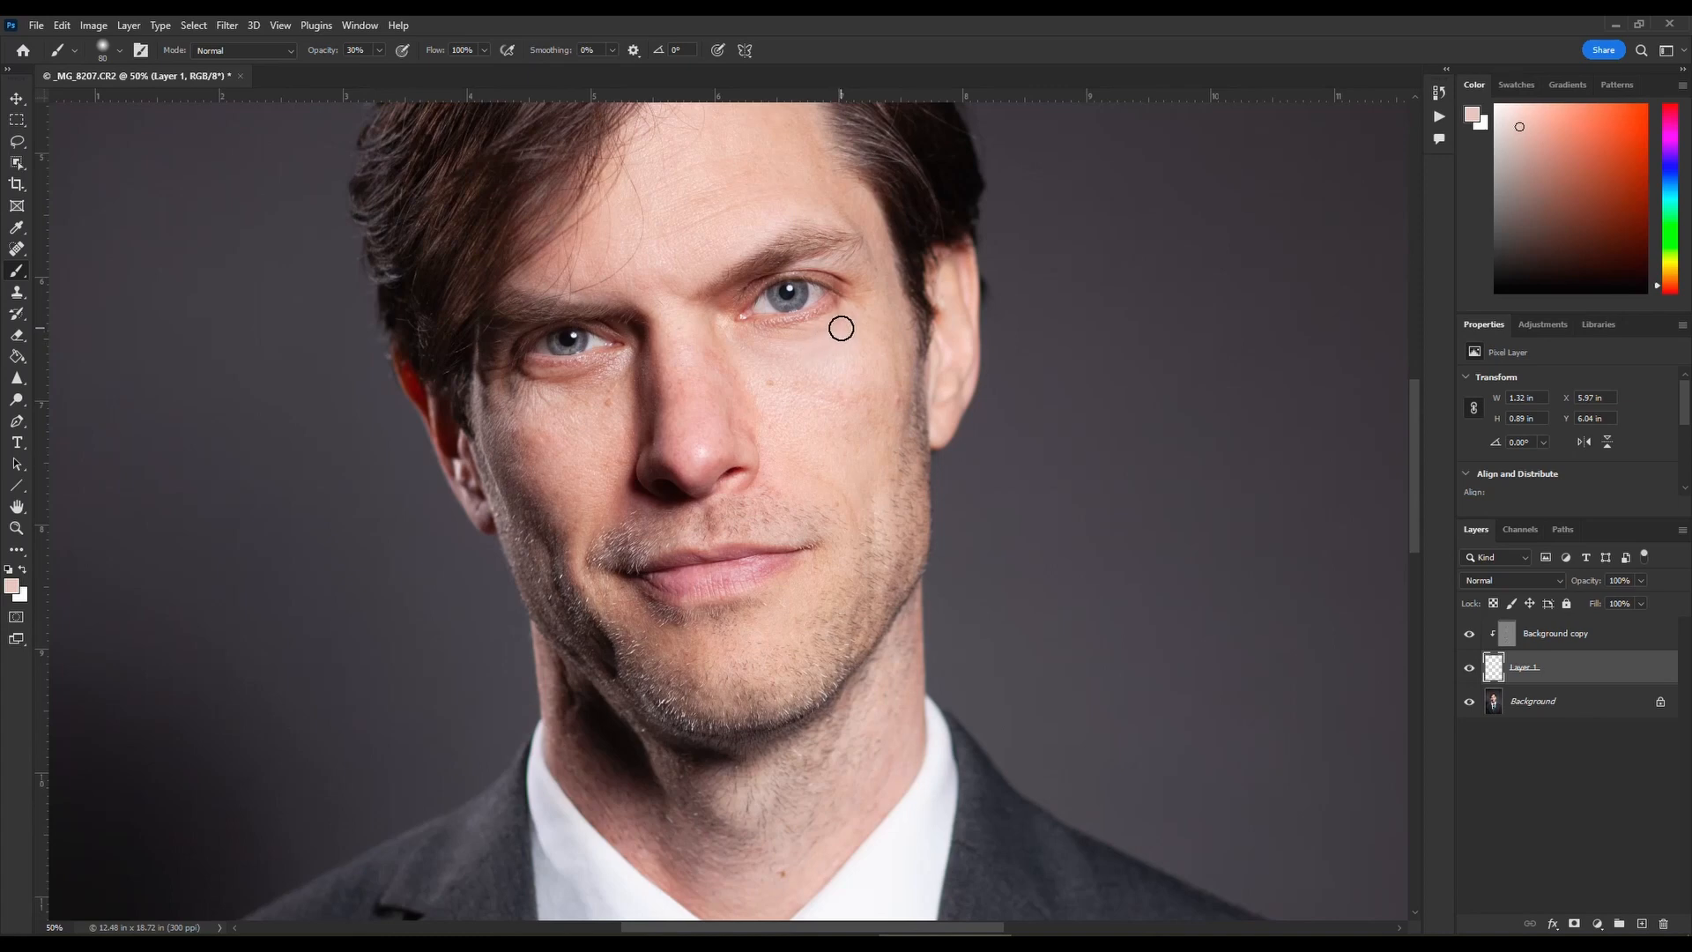
pyautogui.press('alt')
pyautogui.keyDown('alt'); pyautogui.click(847, 323); pyautogui.keyUp('alt')
# - Sample nearby skin tones and brush them over the shadow beneath the left-hand eye, undoing the last stroke
pyautogui.keyDown('alt'); pyautogui.click(586, 393); pyautogui.keyUp('alt')
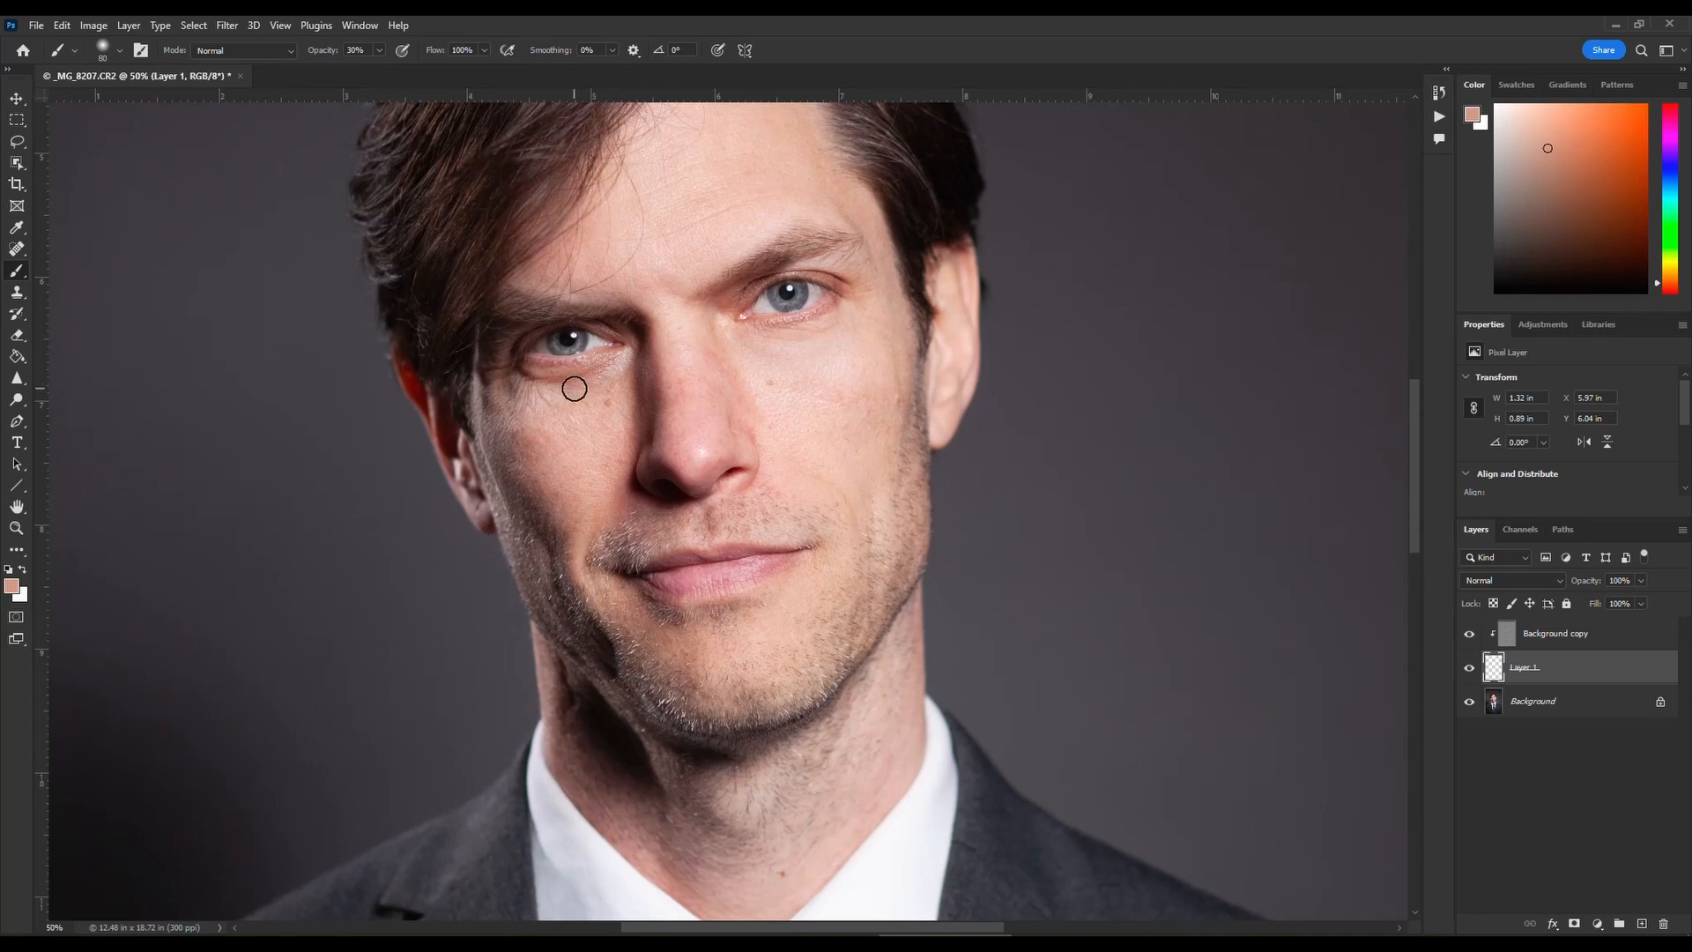
pyautogui.click(527, 392)
pyautogui.keyDown('alt'); pyautogui.click(532, 386); pyautogui.keyUp('alt')
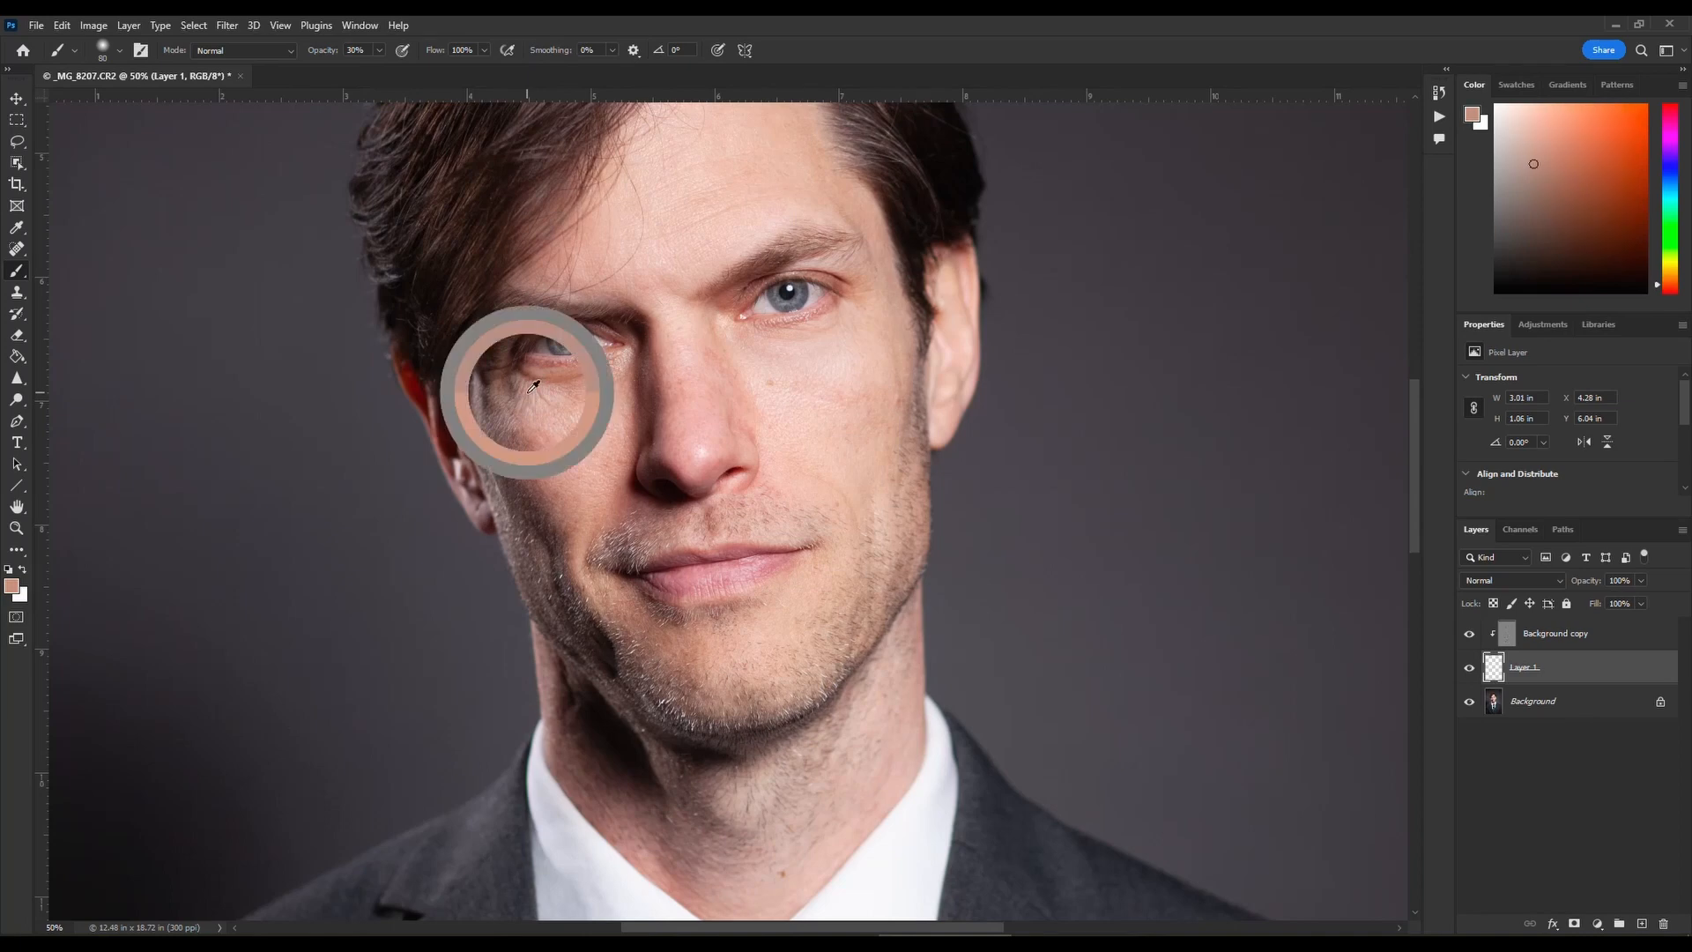
pyautogui.moveTo(525, 382); pyautogui.dragTo(522, 377)
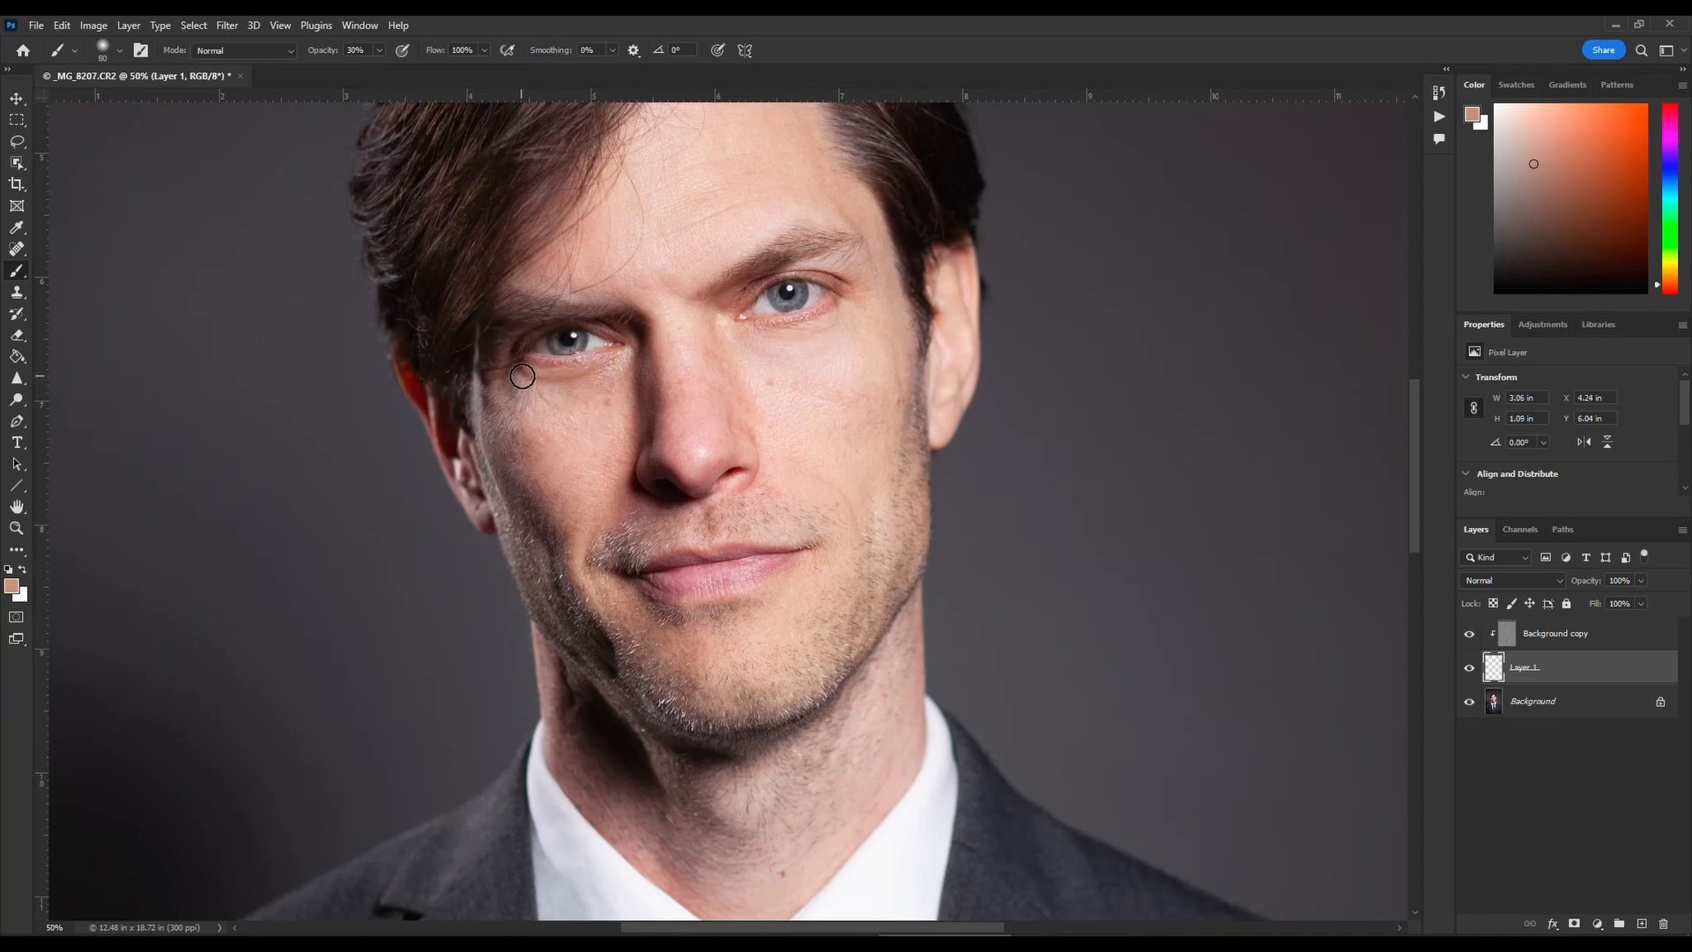
pyautogui.keyDown('alt'); pyautogui.click(589, 394); pyautogui.keyUp('alt')
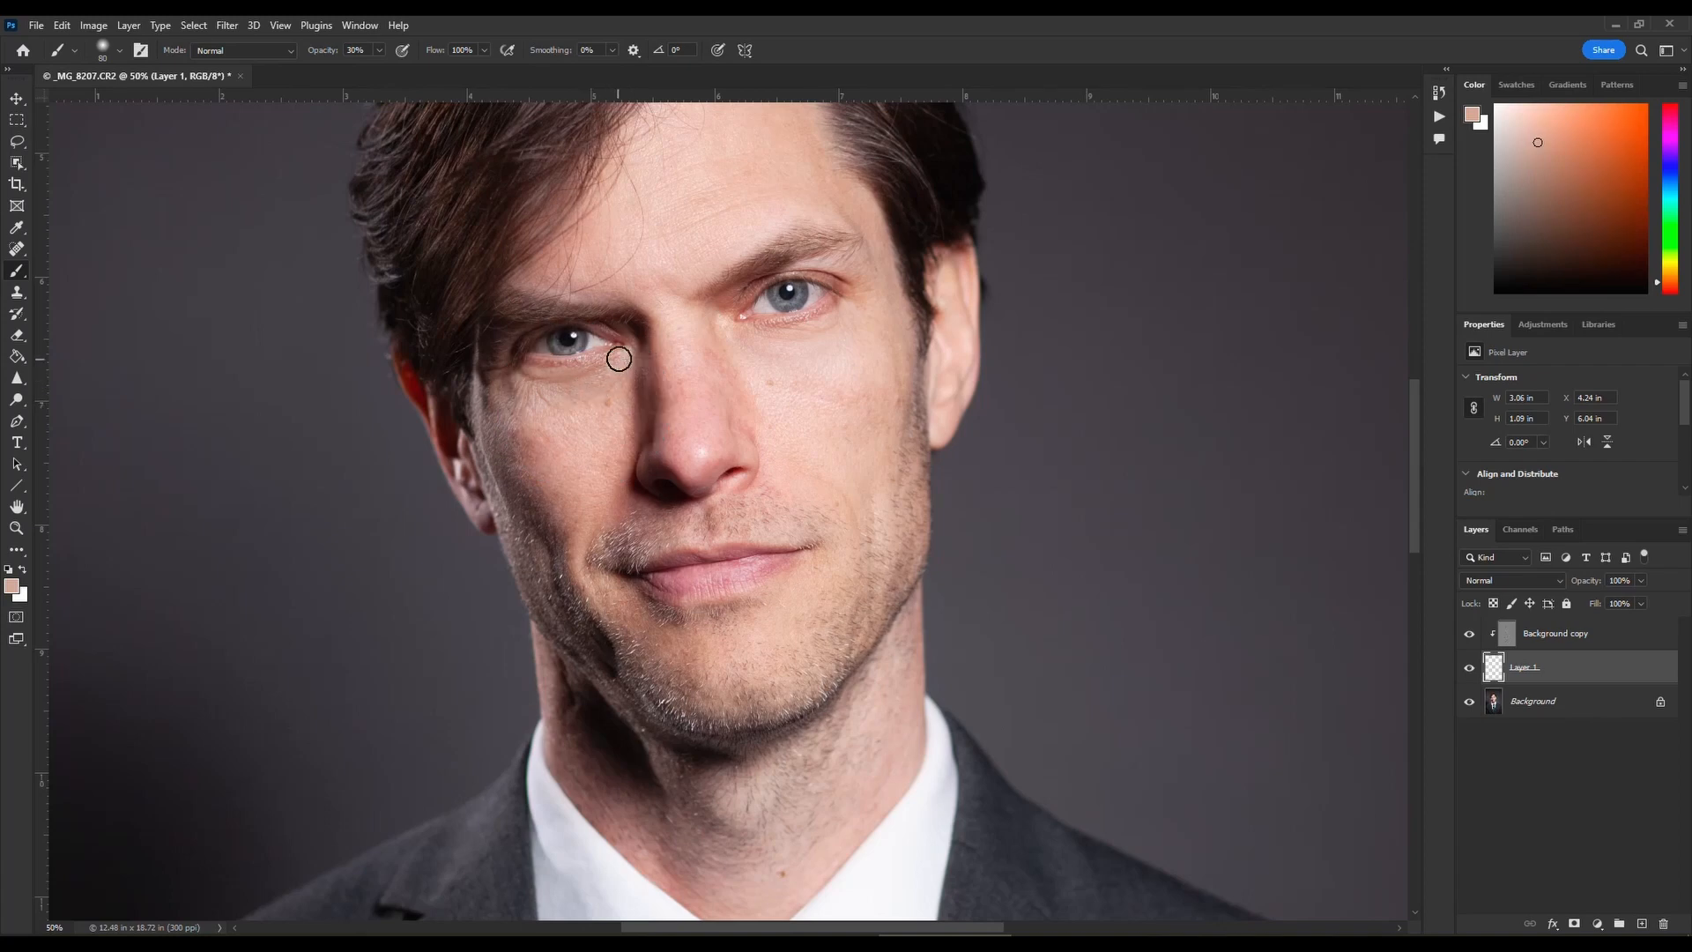
pyautogui.keyDown('alt'); pyautogui.click(606, 379); pyautogui.keyUp('alt')
pyautogui.keyDown('alt'); pyautogui.click(530, 372); pyautogui.keyUp('alt')
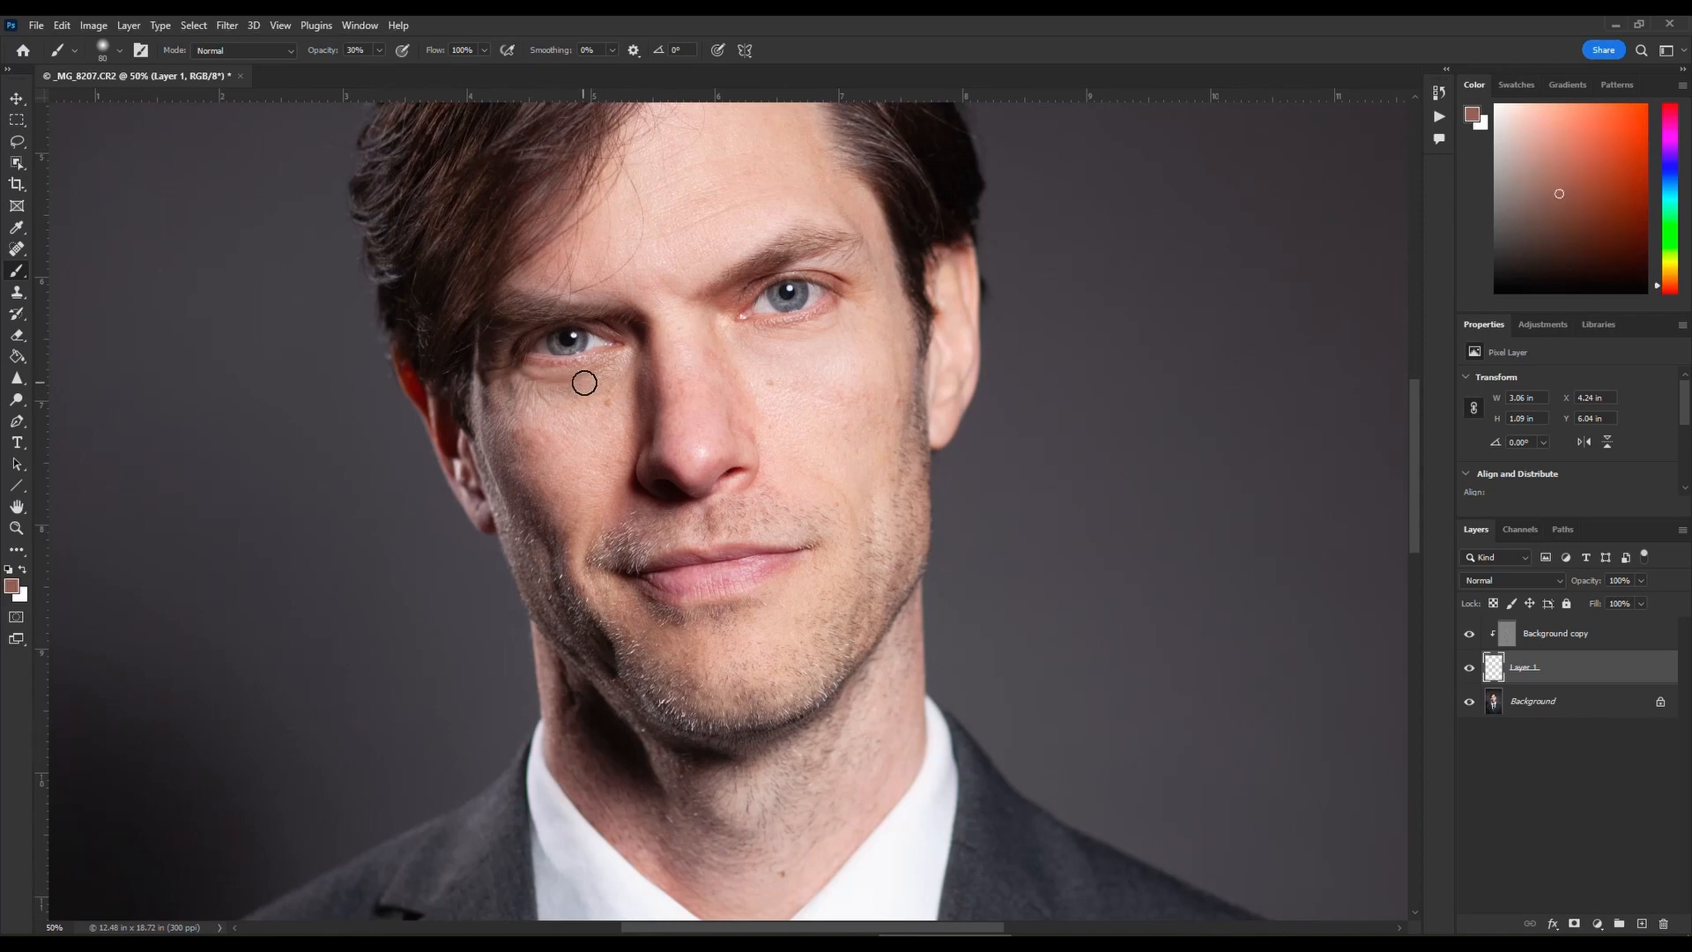
pyautogui.hotkey('ctrl', 'z')
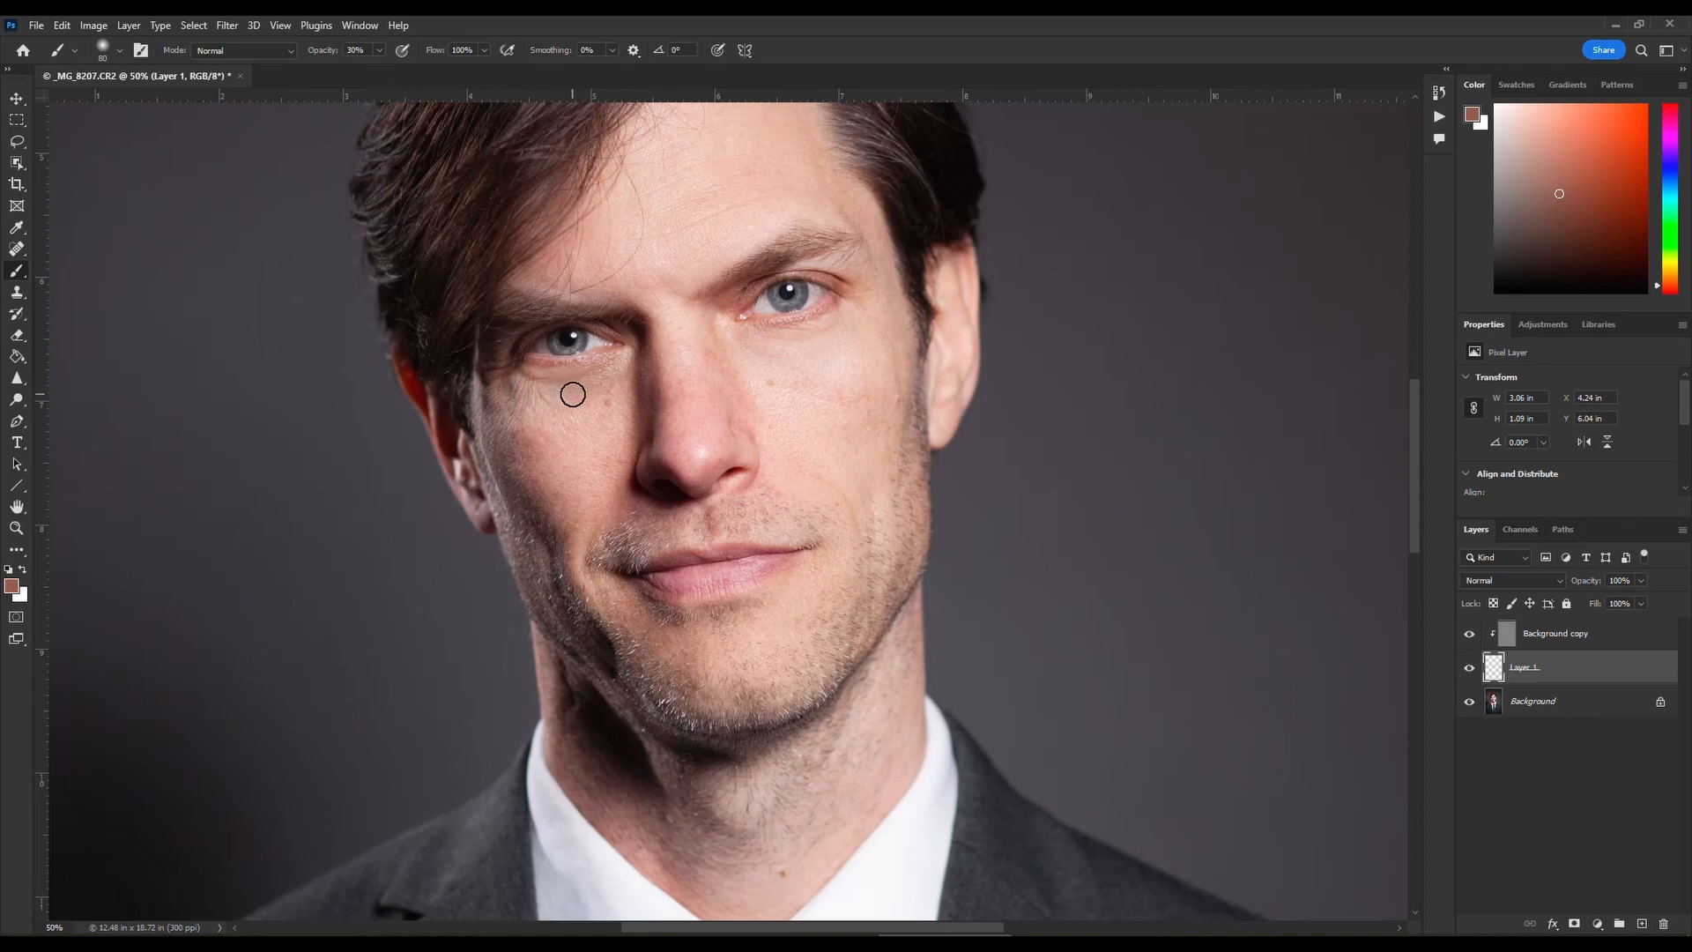
# - Resample lighter cheek tones and brush them beneath both eyes to even out the remaining shadows
pyautogui.keyDown('alt'); pyautogui.click(579, 388); pyautogui.keyUp('alt')
pyautogui.moveTo(605, 393); pyautogui.dragTo(547, 406)
pyautogui.keyDown('alt'); pyautogui.click(547, 407); pyautogui.keyUp('alt')
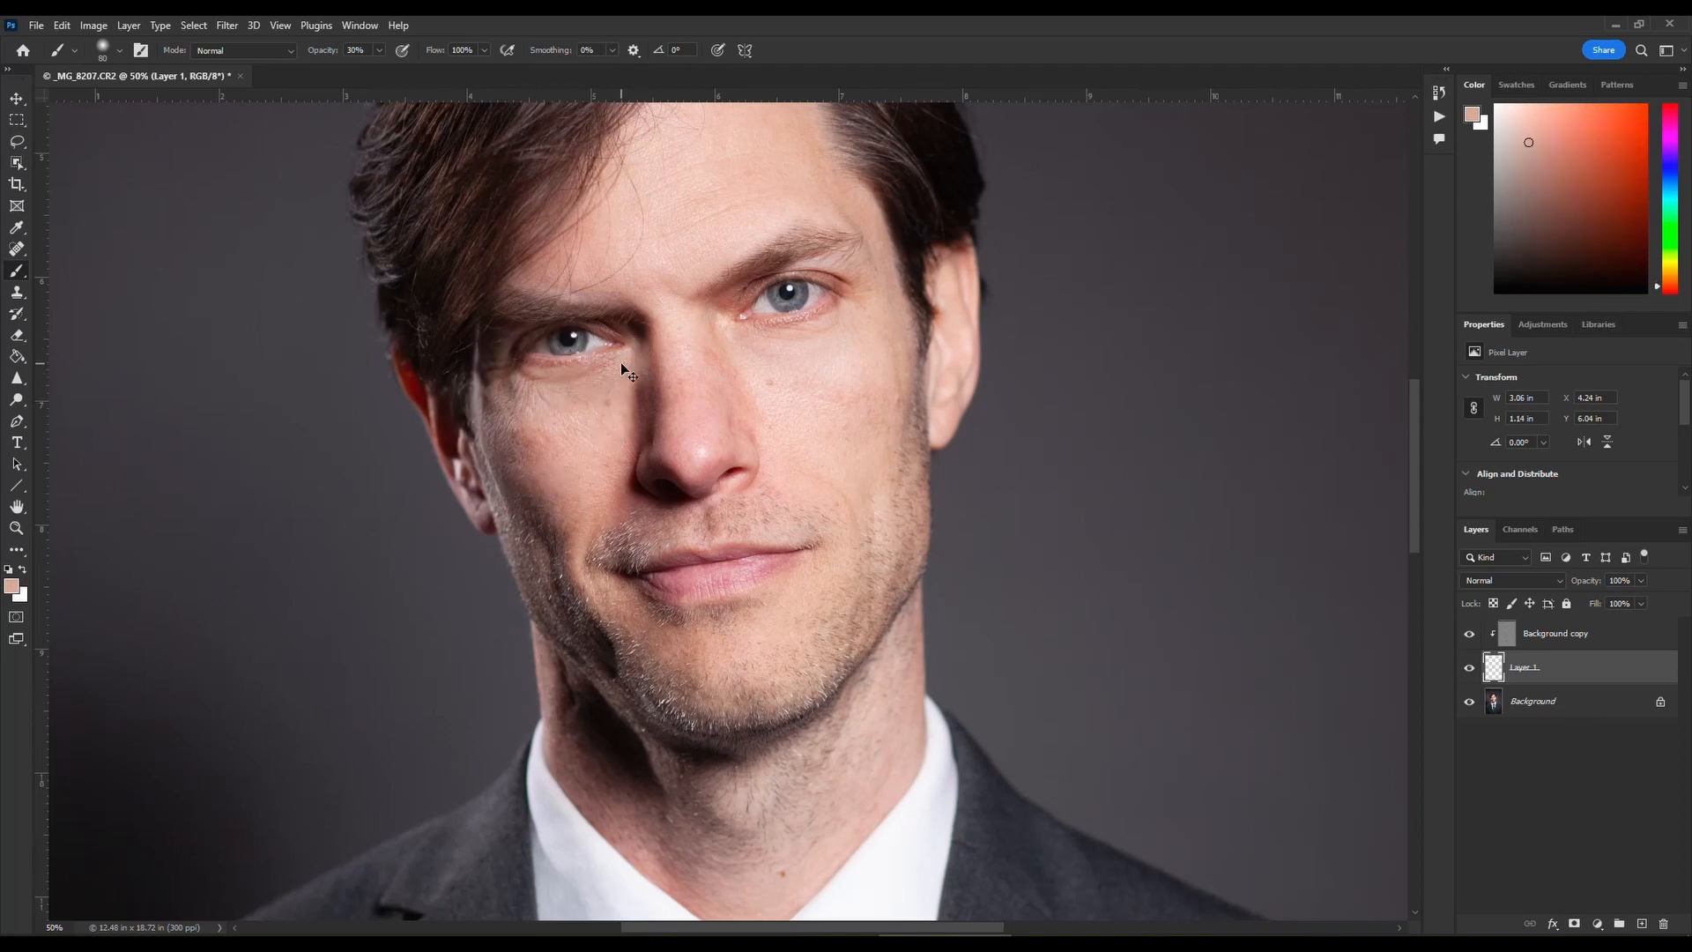
pyautogui.keyDown('alt'); pyautogui.click(569, 412); pyautogui.keyUp('alt')
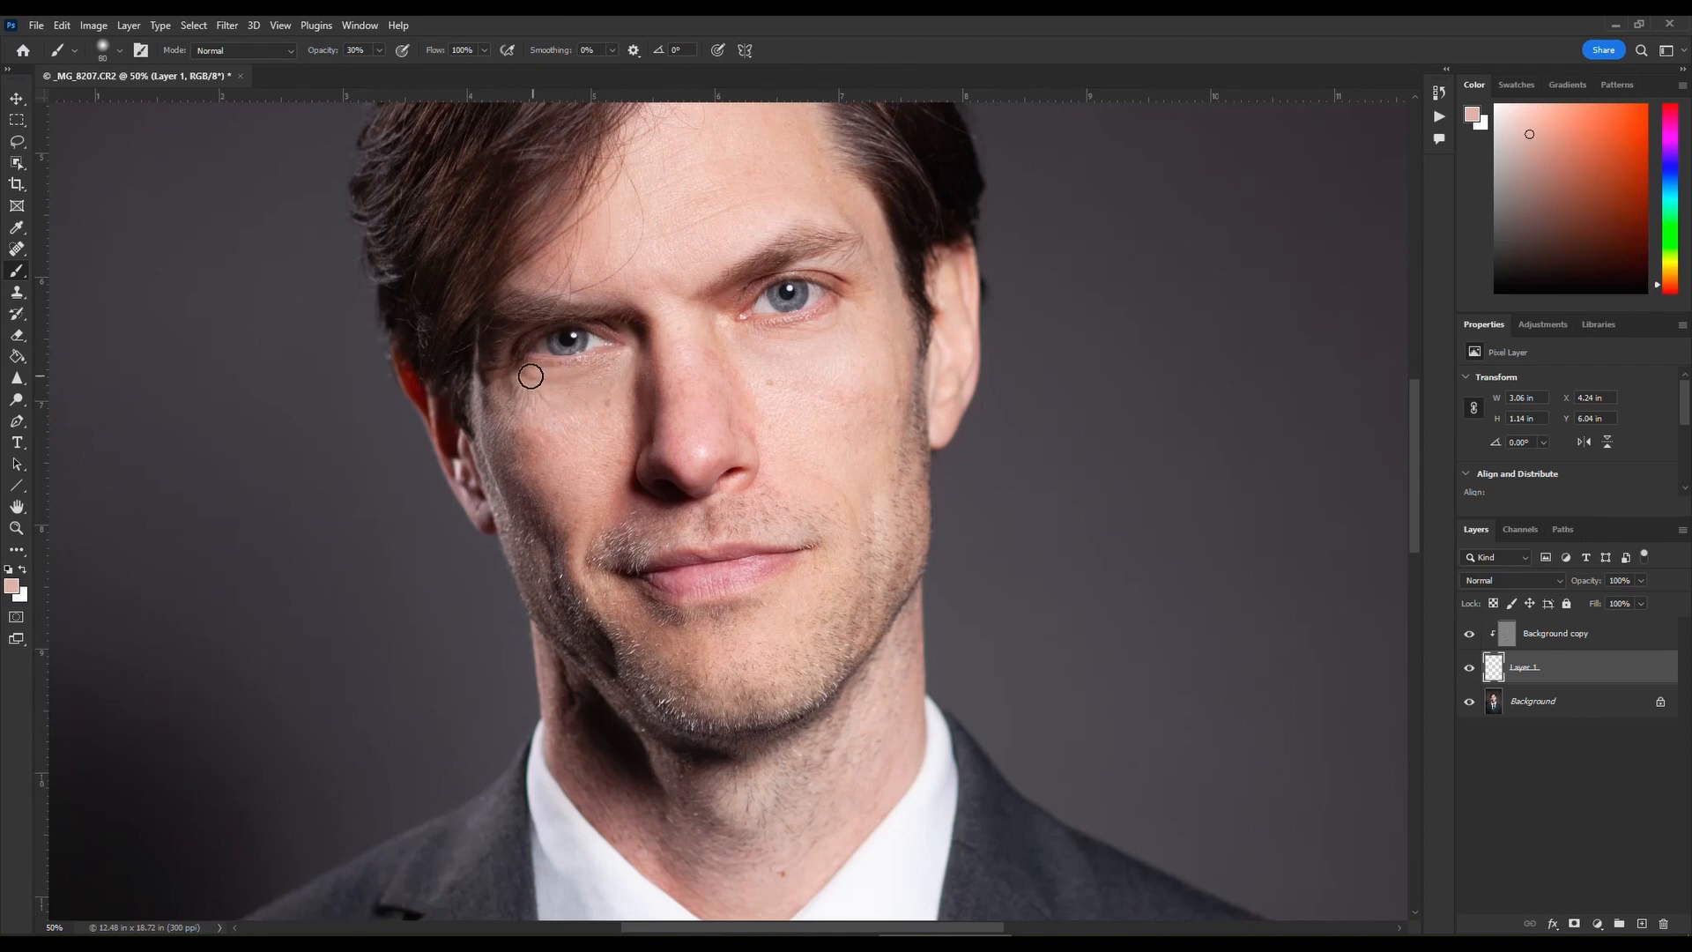
pyautogui.moveTo(597, 390); pyautogui.dragTo(517, 382)
pyautogui.moveTo(755, 344); pyautogui.dragTo(806, 349)
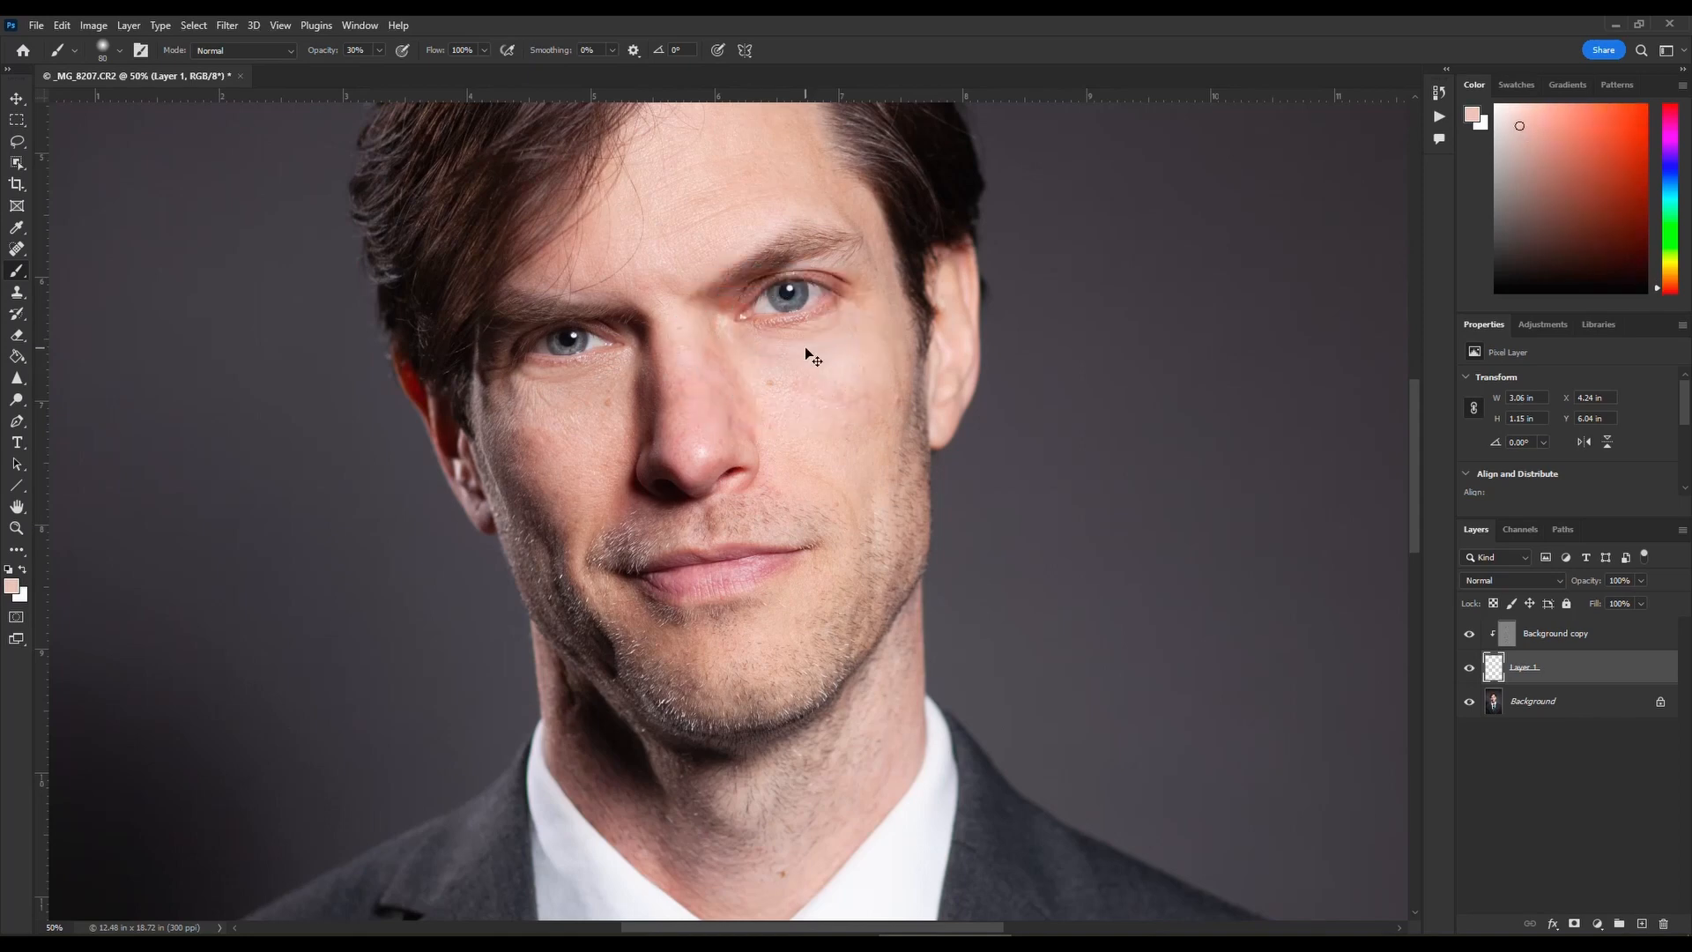
# - Hide and show Layer 1 to compare the whole portrait before and after the under-eye retouching
pyautogui.hotkey('ctrl', '-')
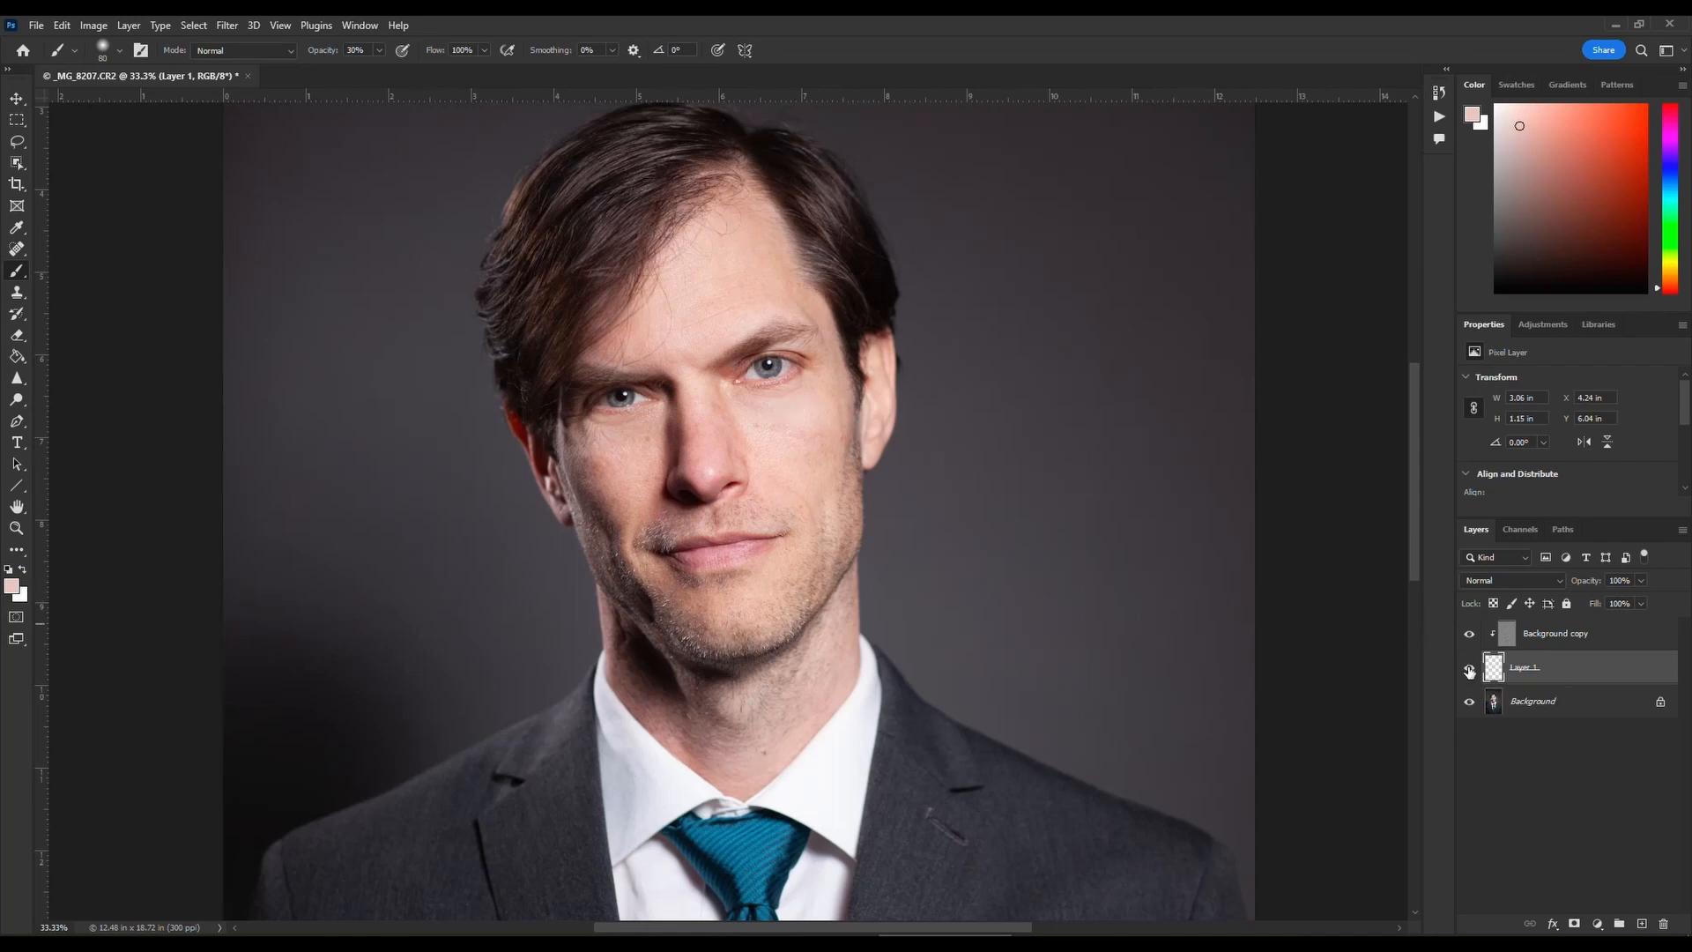
pyautogui.click(1470, 673)
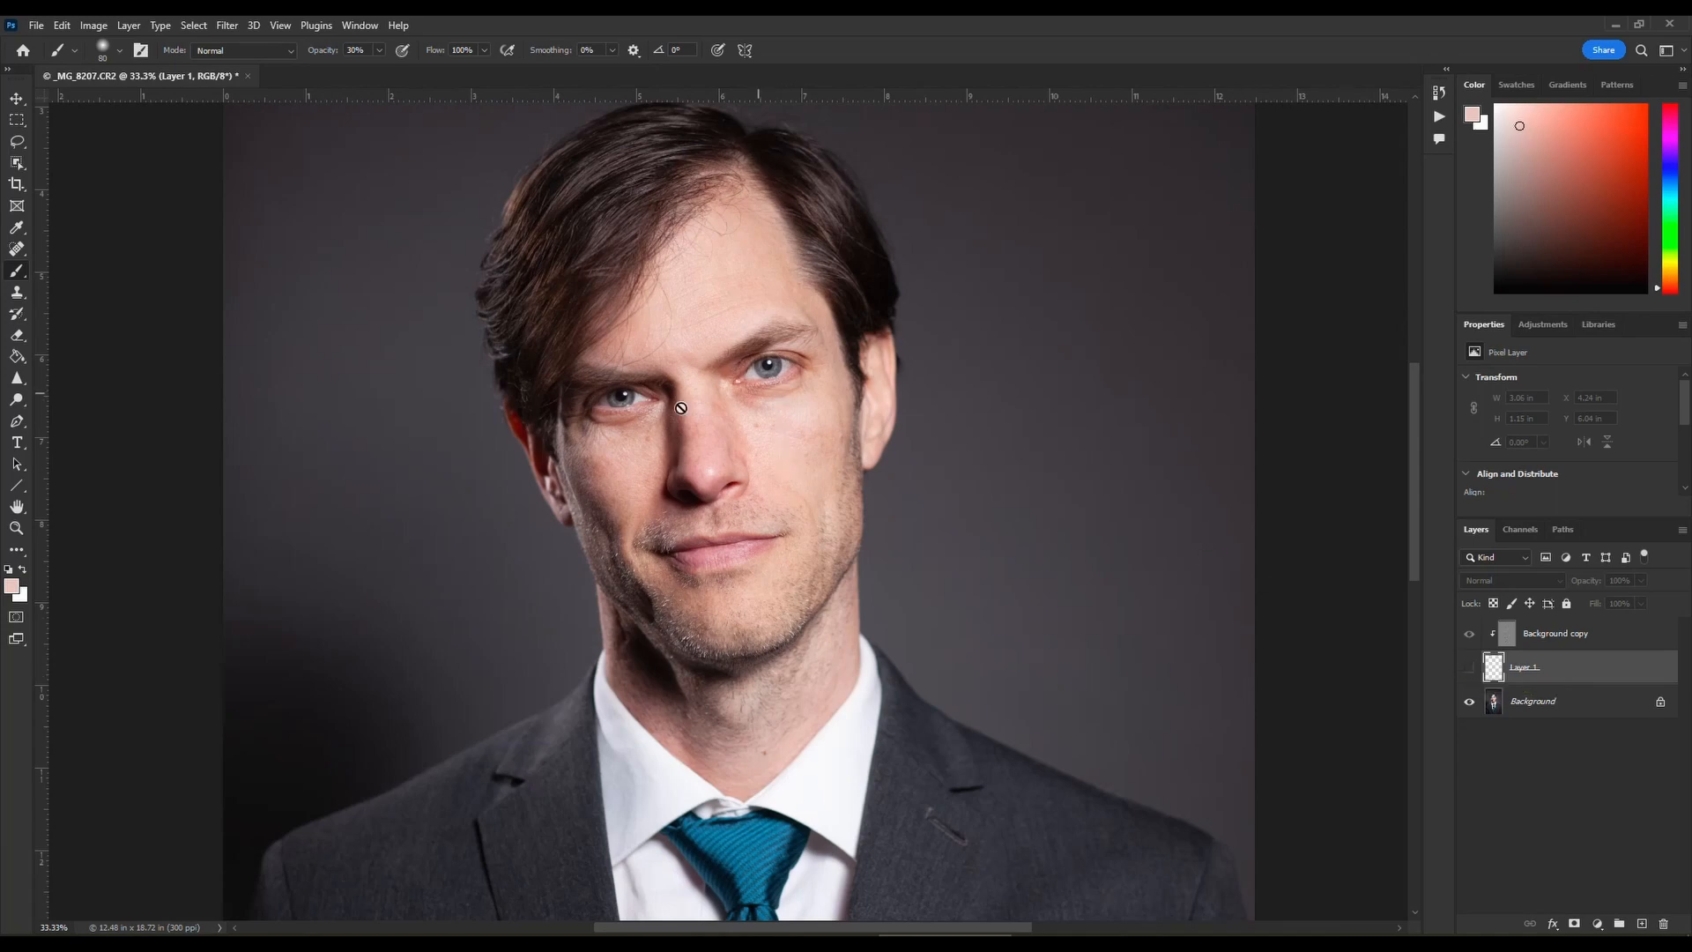
pyautogui.click(1469, 667)
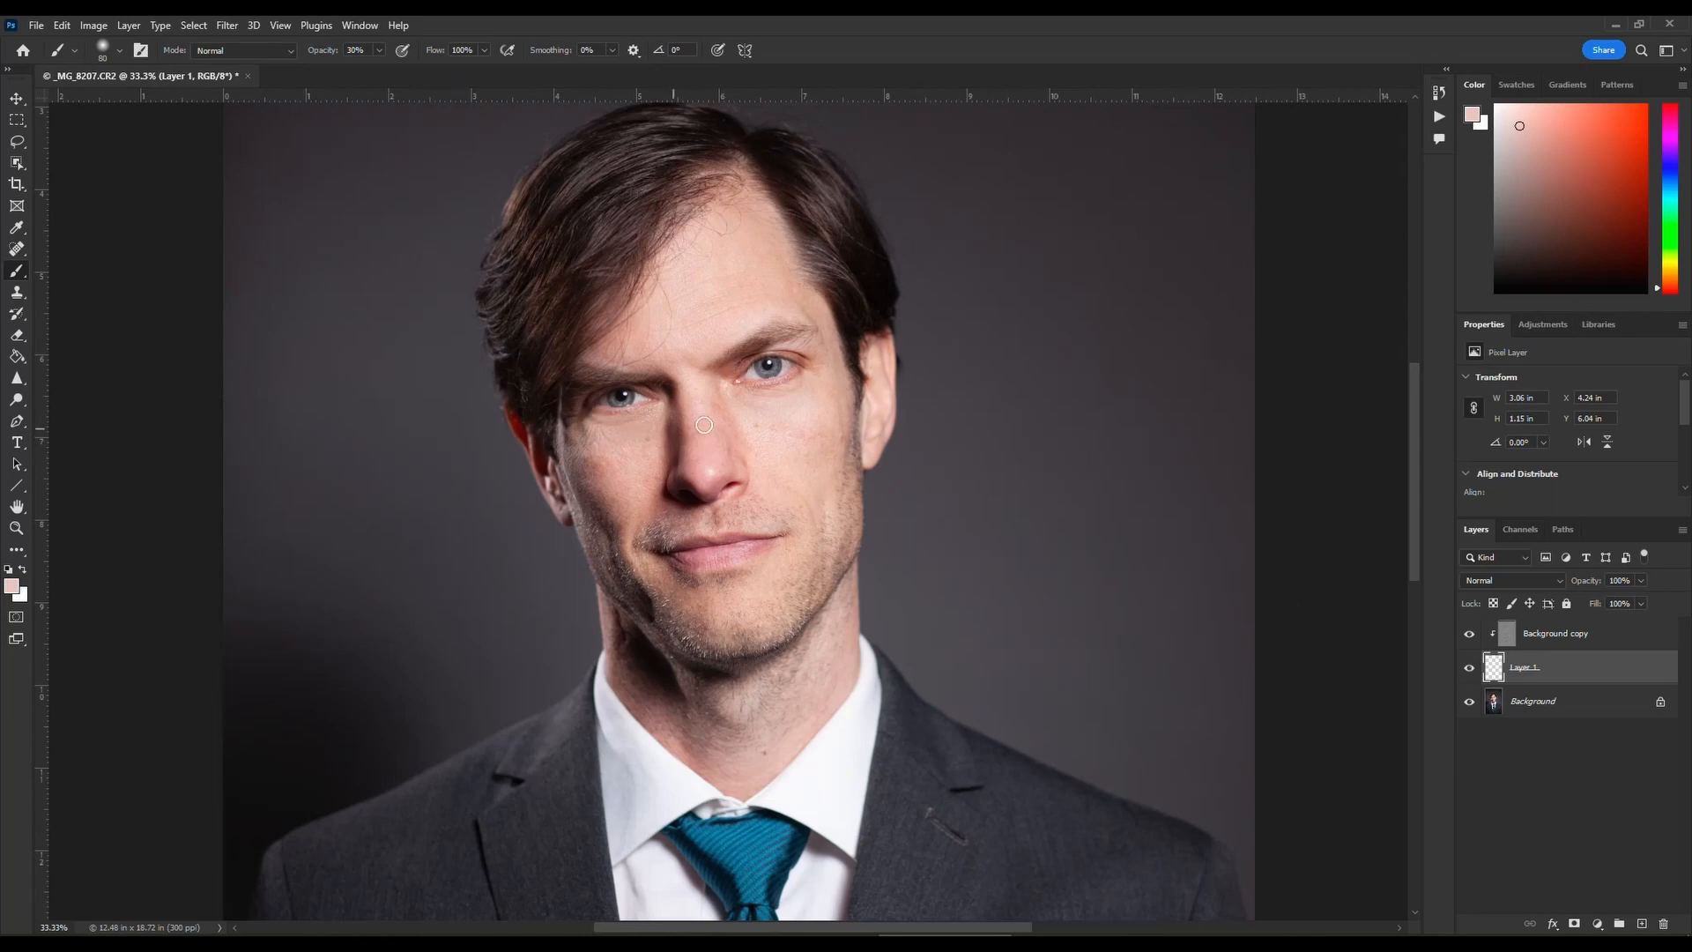
# - Blend sampled darker tones around the outer corner of the left-hand eye, and compare the portrait with Layer 1 hidden and shown
pyautogui.keyDown('alt'); pyautogui.click(573, 412); pyautogui.keyUp('alt')
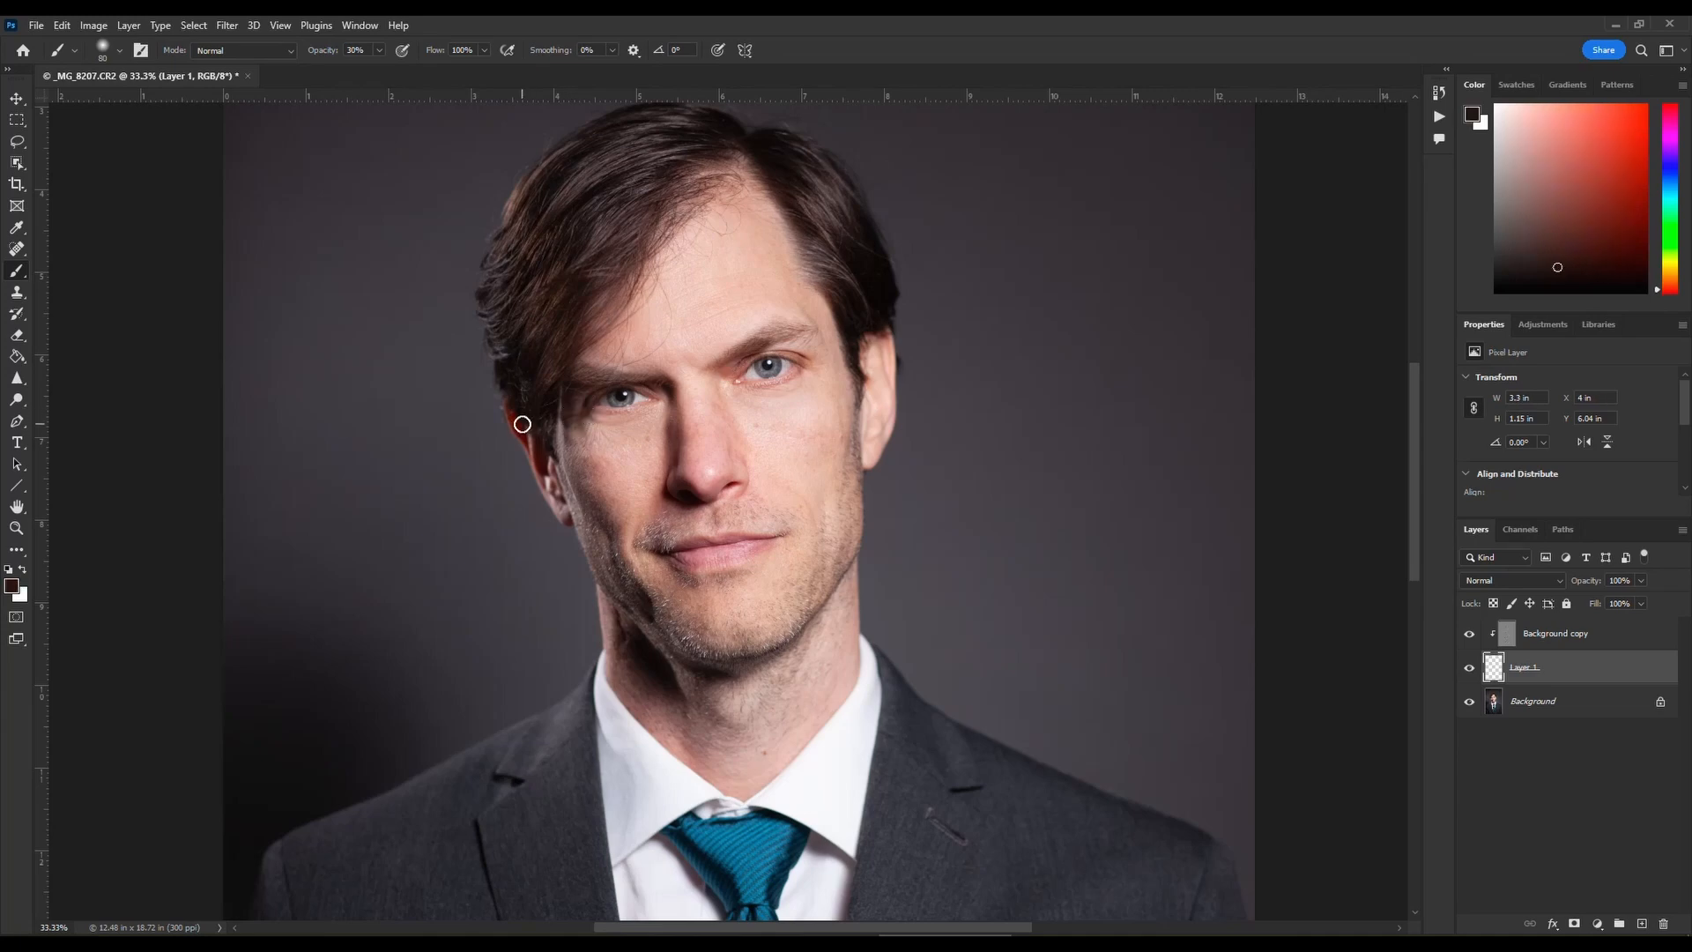
pyautogui.keyDown('alt'); pyautogui.click(599, 412); pyautogui.keyUp('alt')
pyautogui.moveTo(598, 412); pyautogui.dragTo(571, 422)
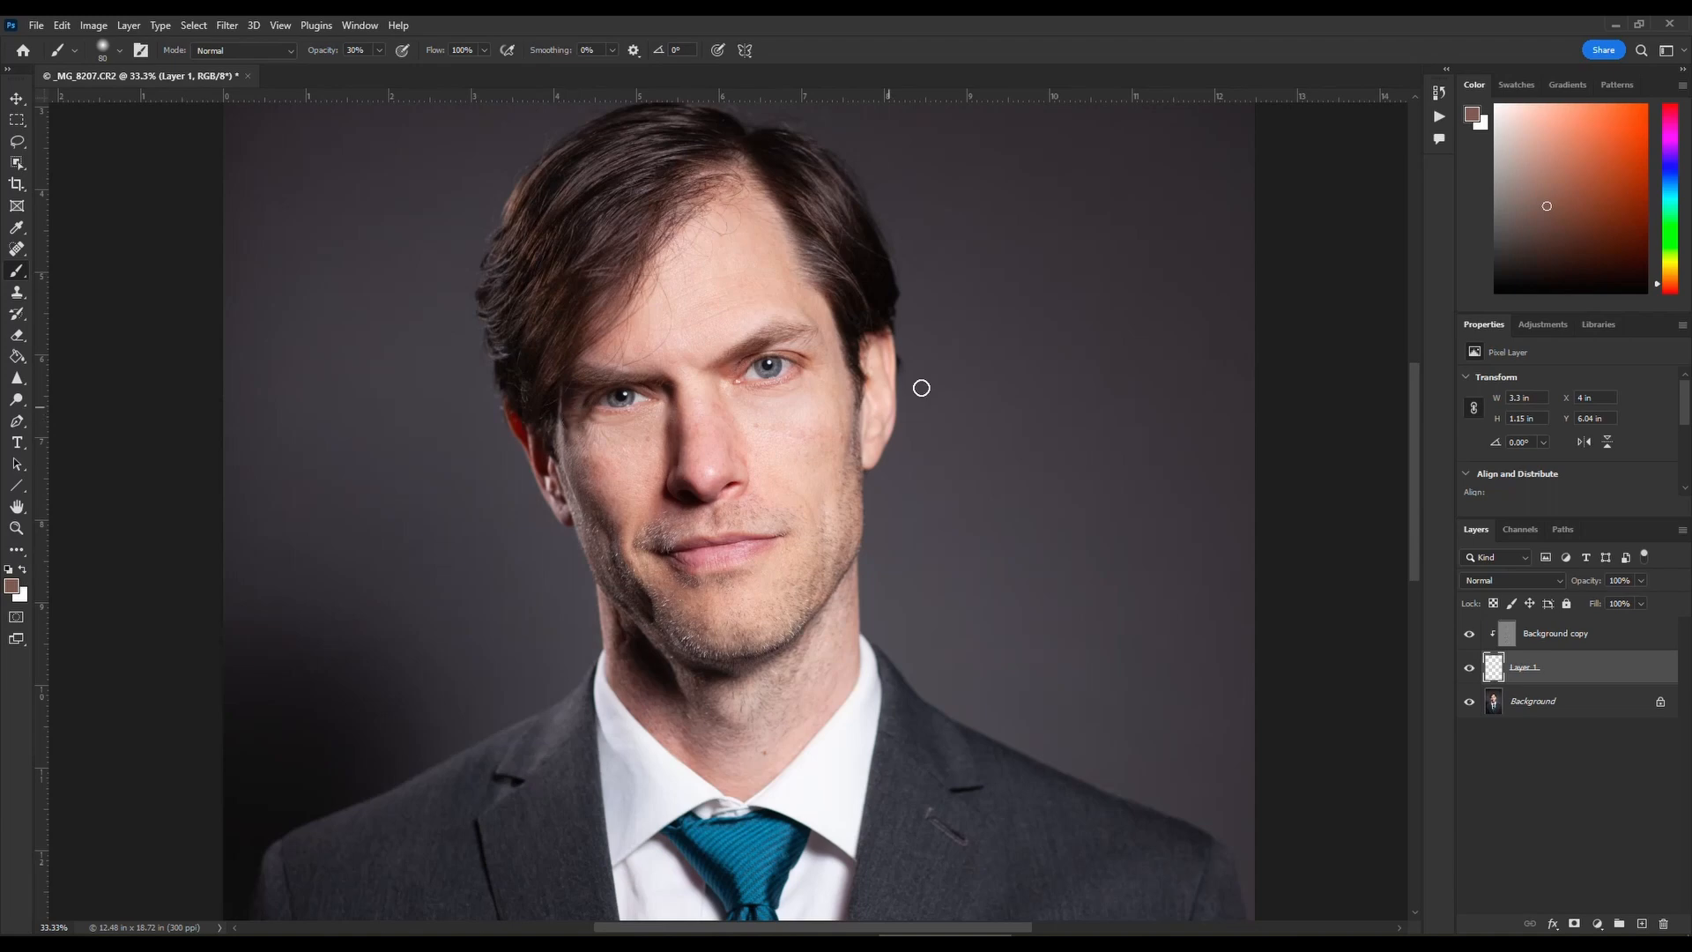
pyautogui.click(1468, 671)
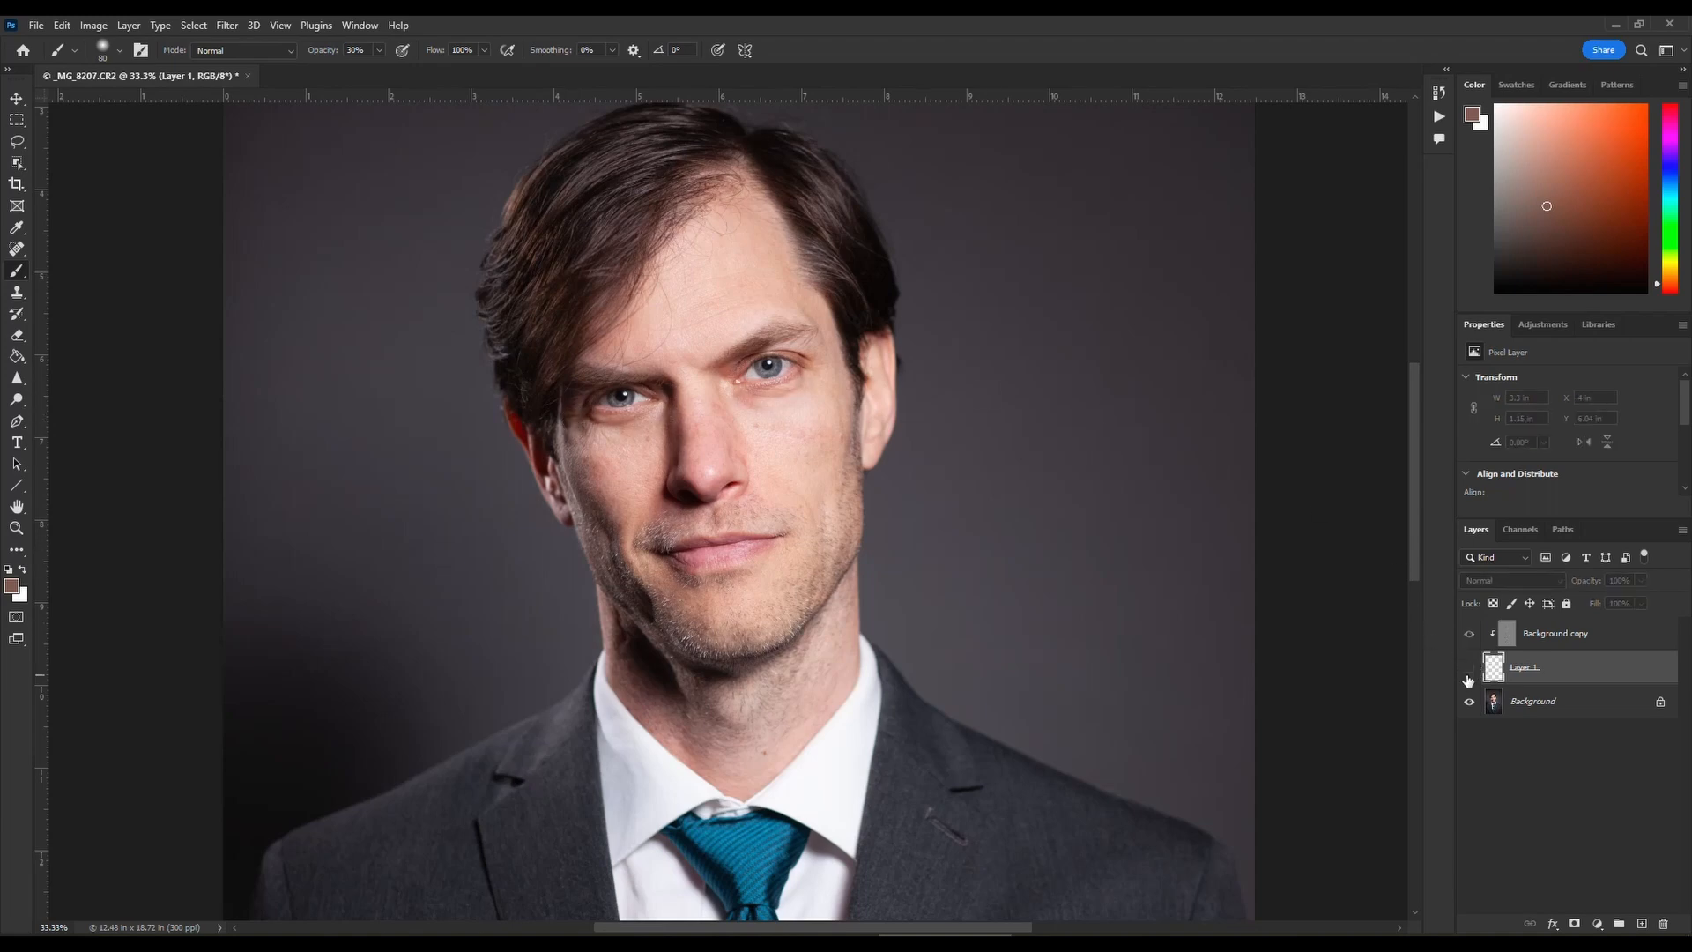
pyautogui.click(1468, 675)
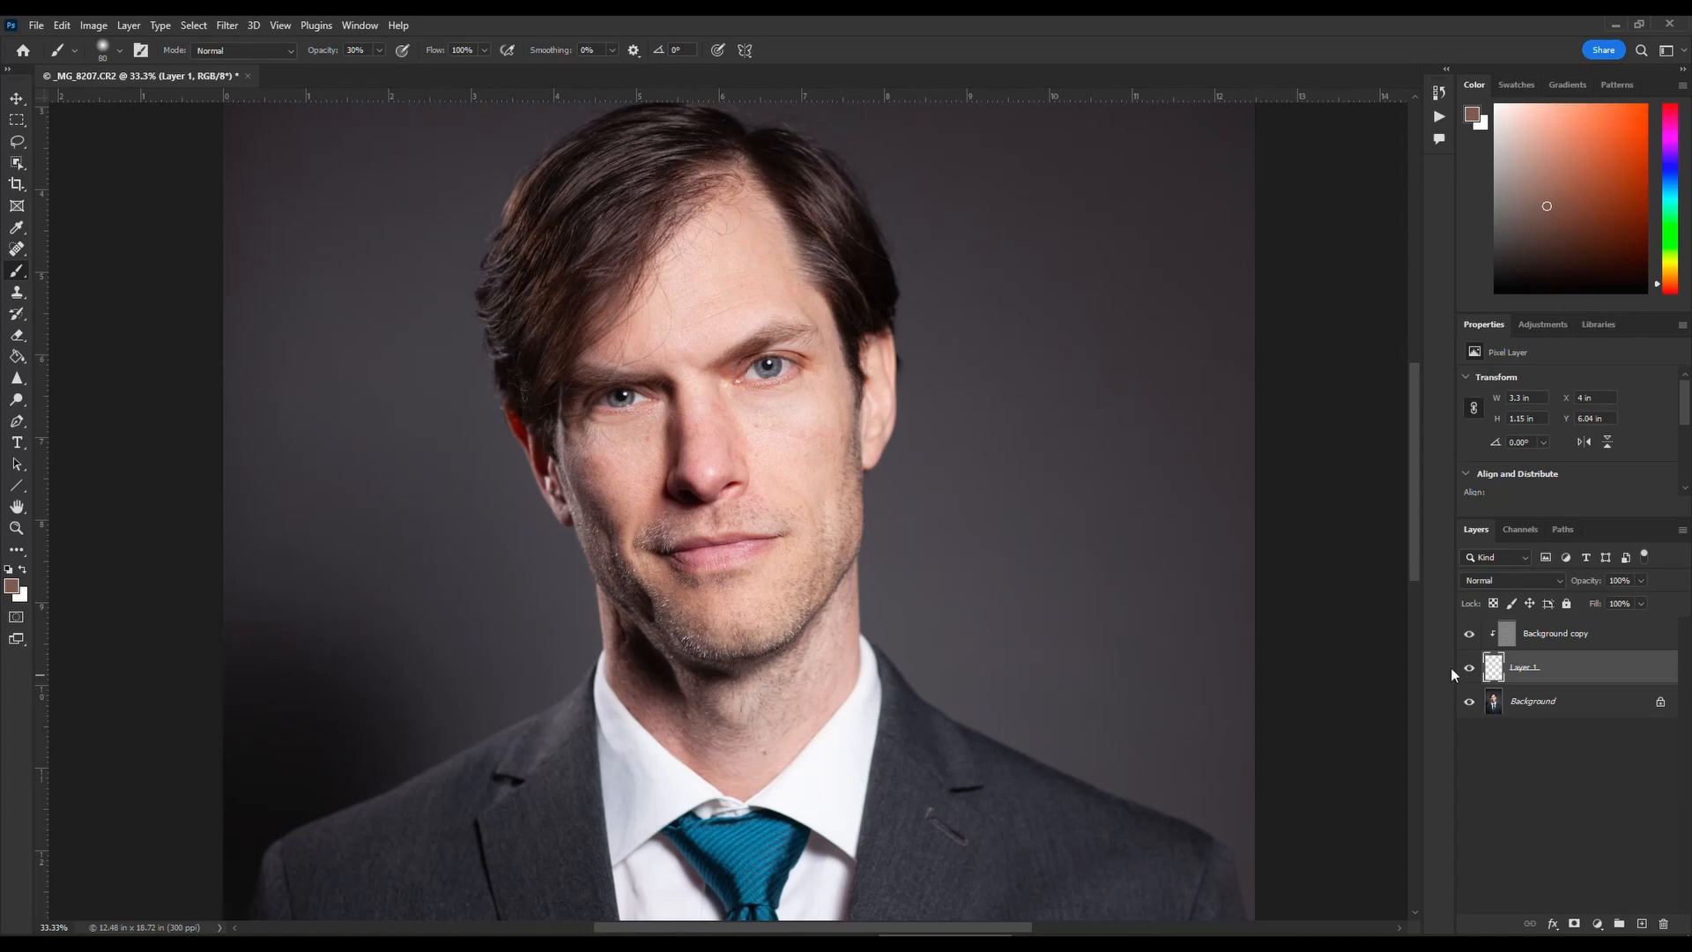